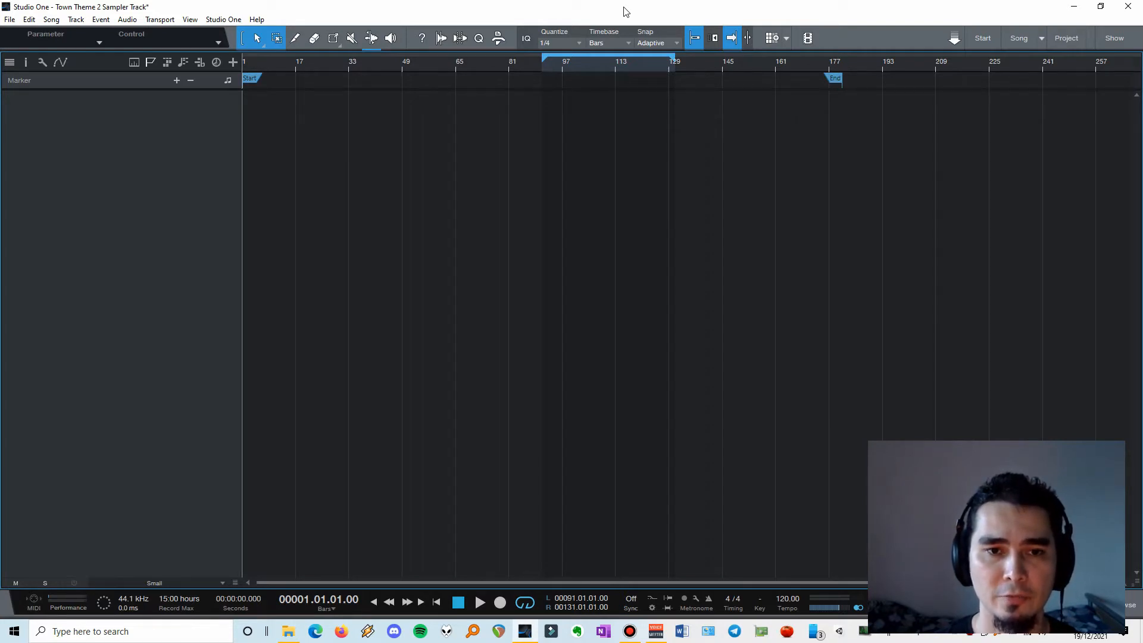
Import the twelve songs from the Different Volumes folder onto separate tracks and move all their clips to bar 33.
key(alt+Tab)
drag(795, 346, 479, 139)
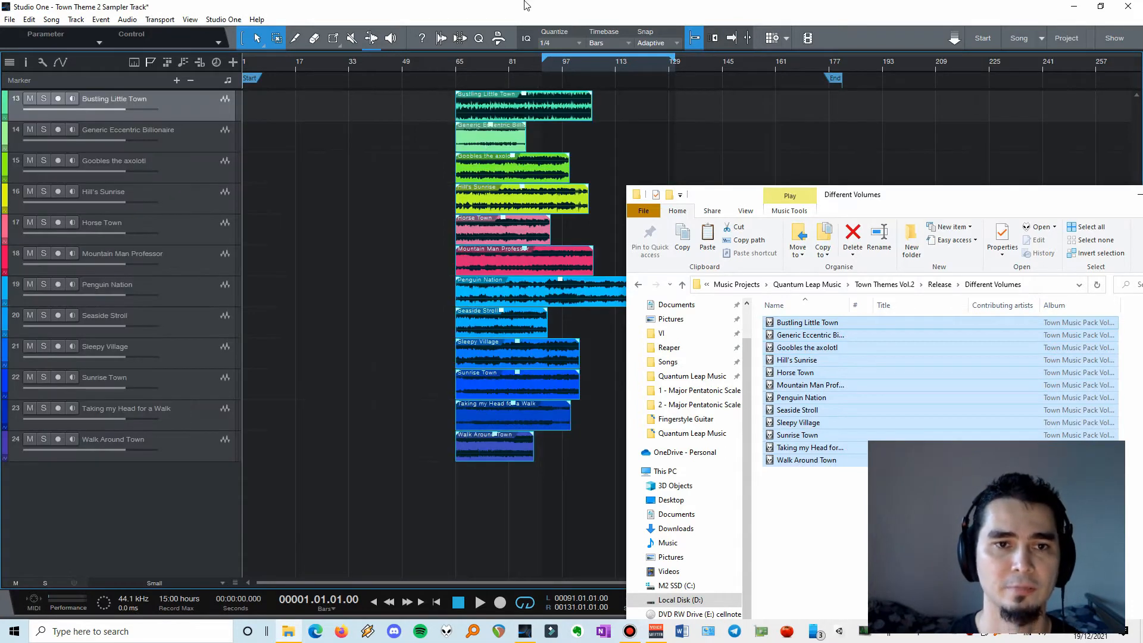
click(483, 5)
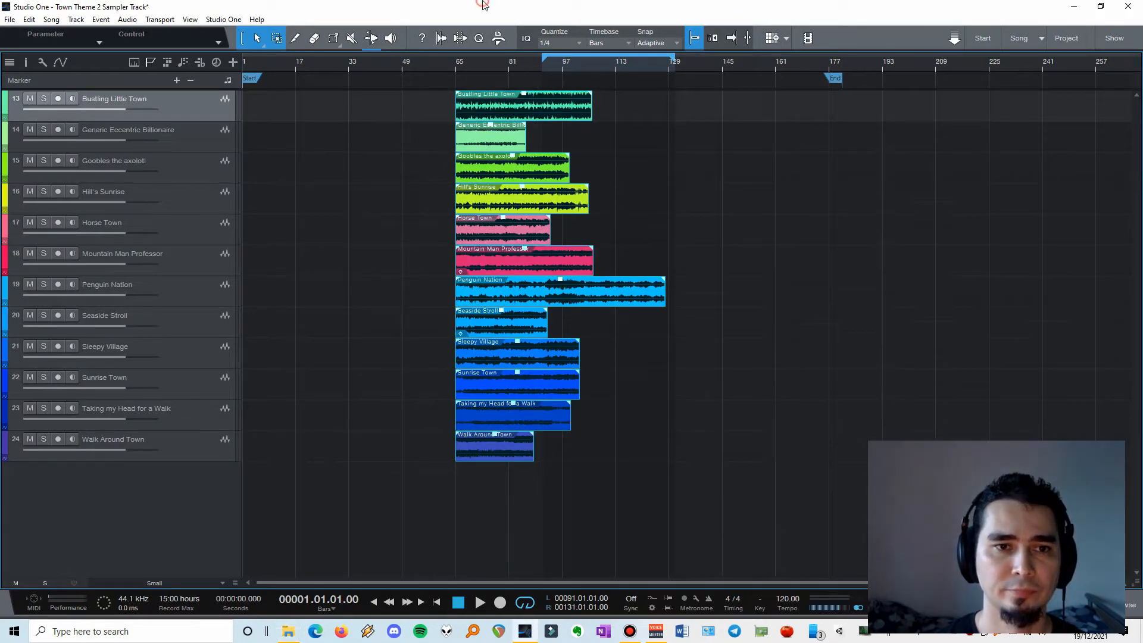
drag(449, 103, 366, 104)
Switch the timeline ruler's timebase to Seconds.
click(517, 67)
click(529, 67)
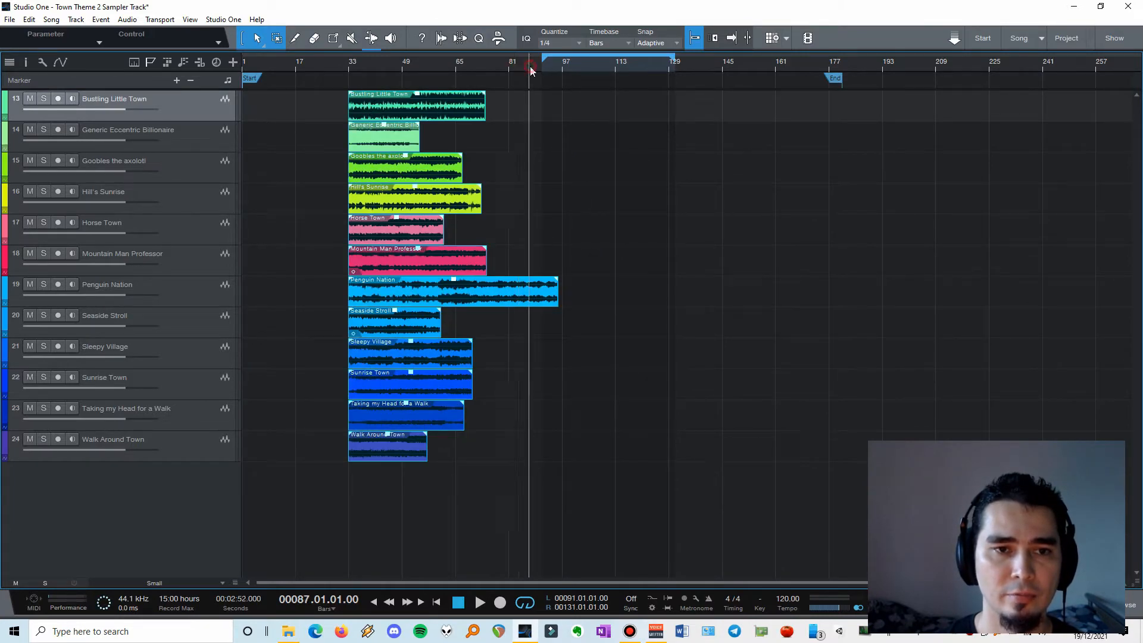
scroll(502, 84, up, 3)
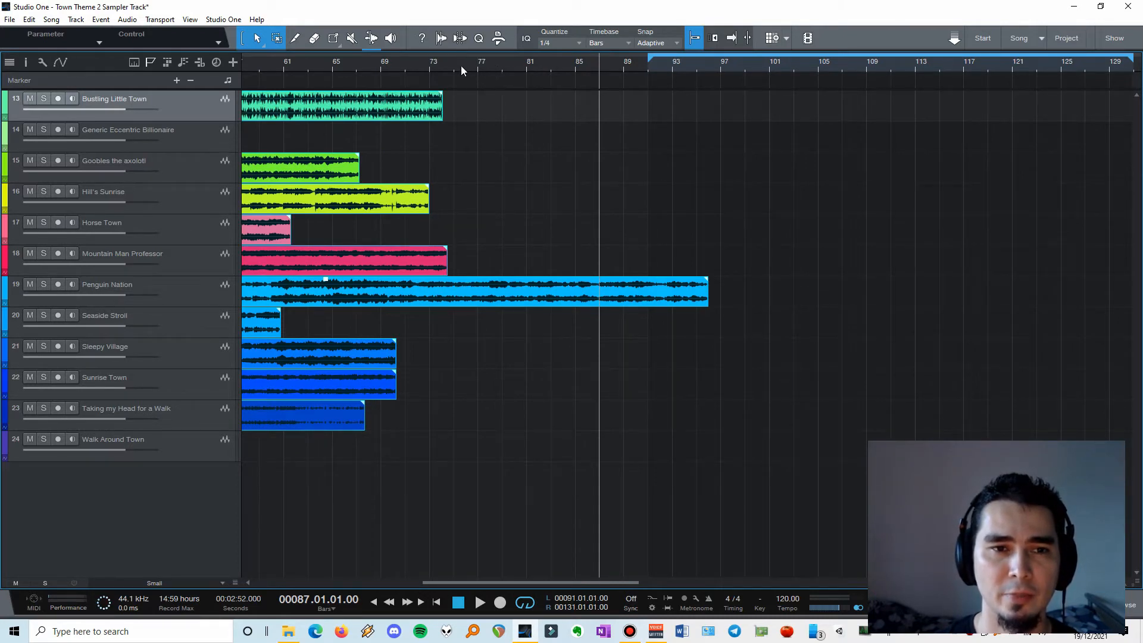
right_click(480, 69)
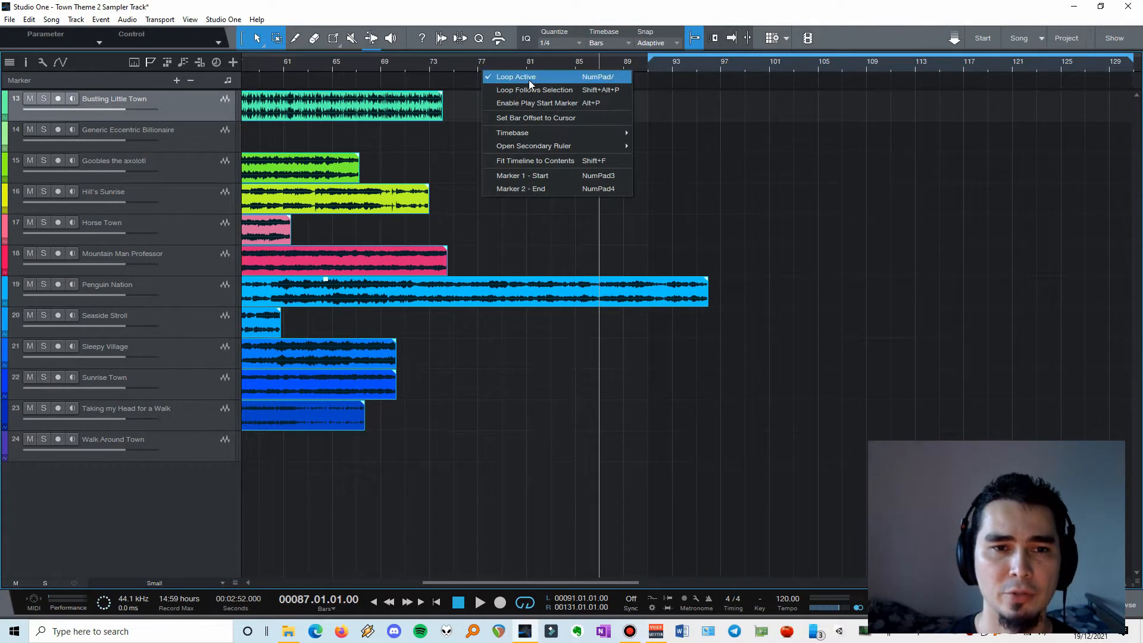
mouse_move(564, 132)
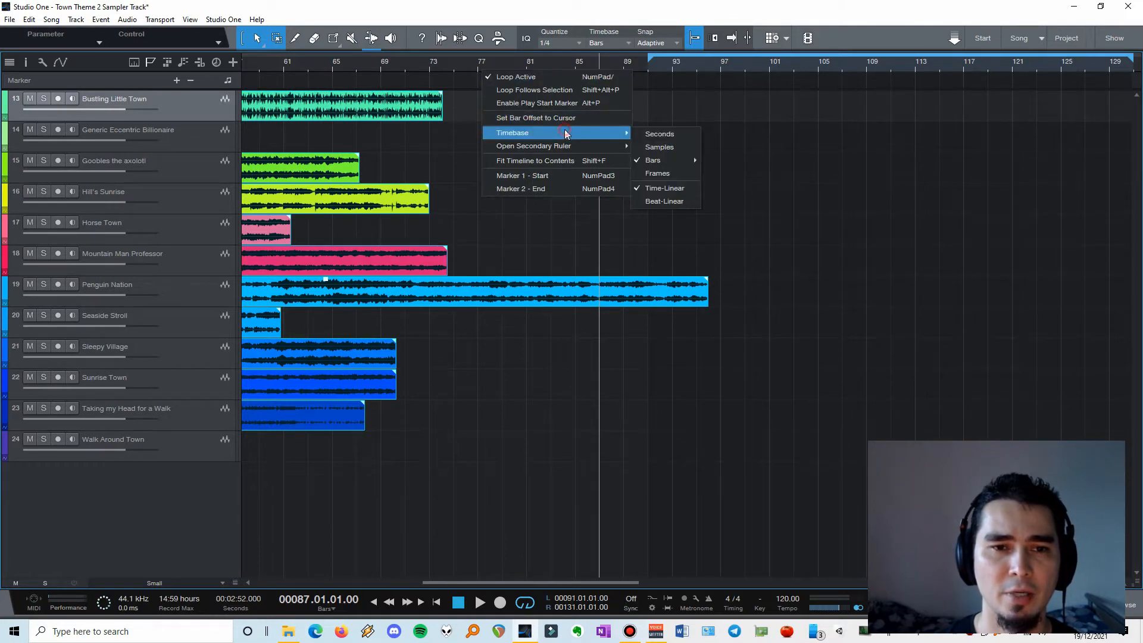
click(662, 134)
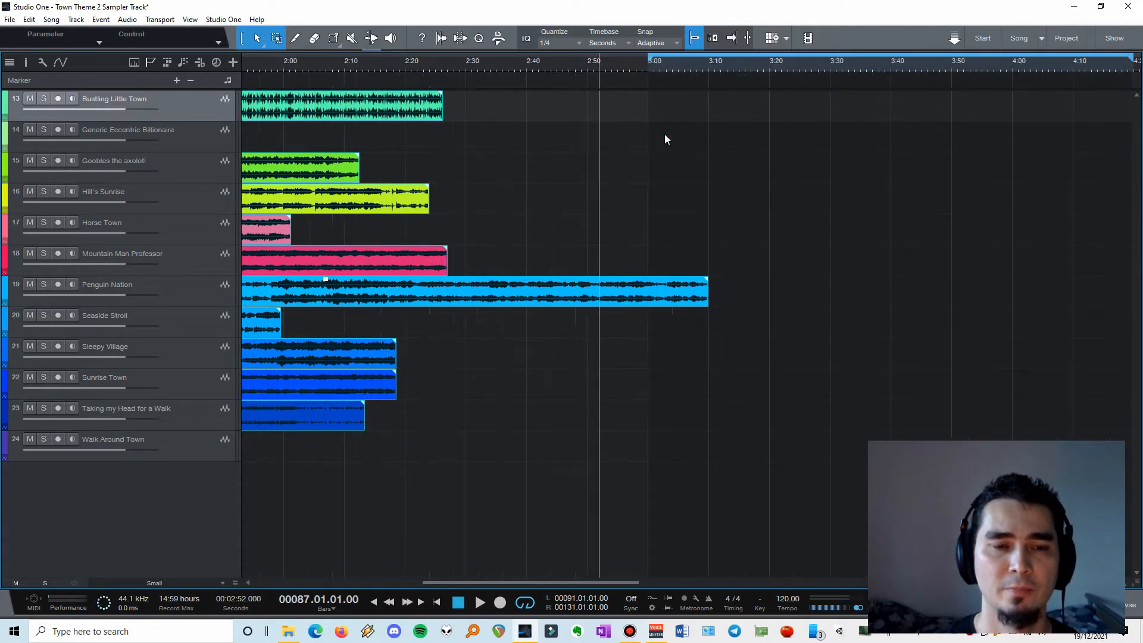
Move all twelve song clips back to the very start of the timeline.
scroll(579, 194, down, 5)
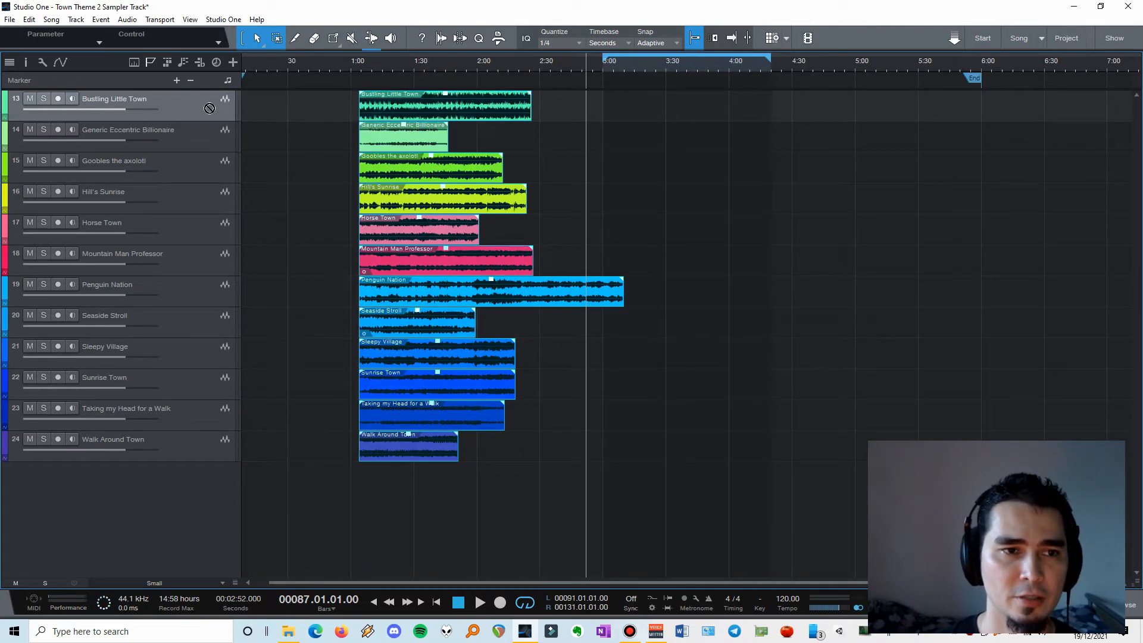
drag(209, 108, 250, 106)
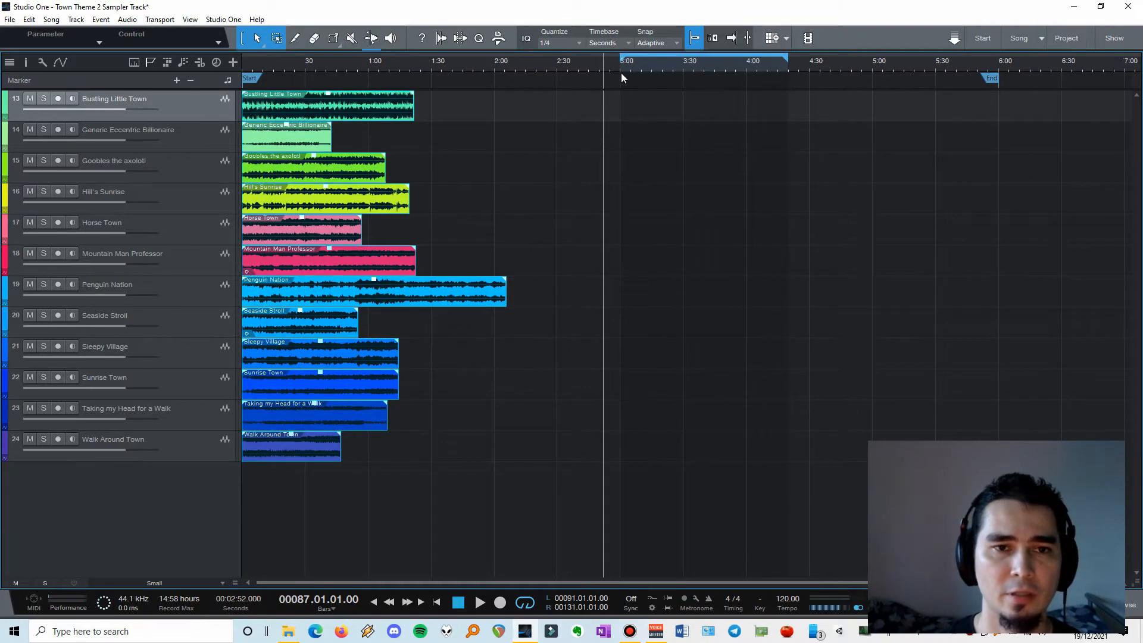
Turn off looping and add a marker at 3:00 on the timeline.
click(561, 67)
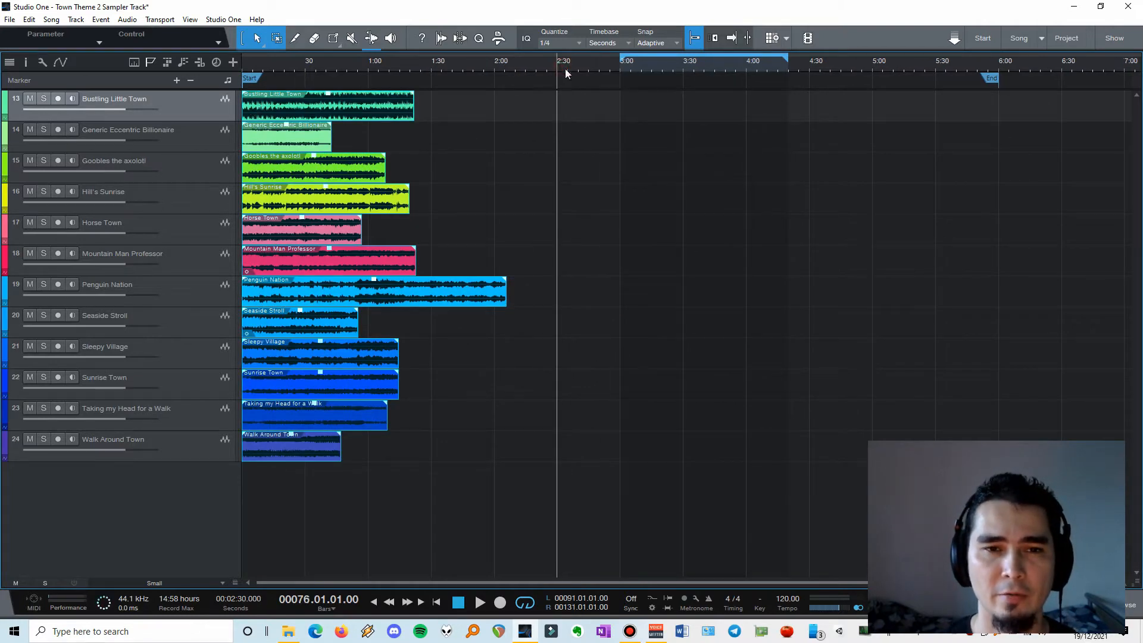
click(652, 66)
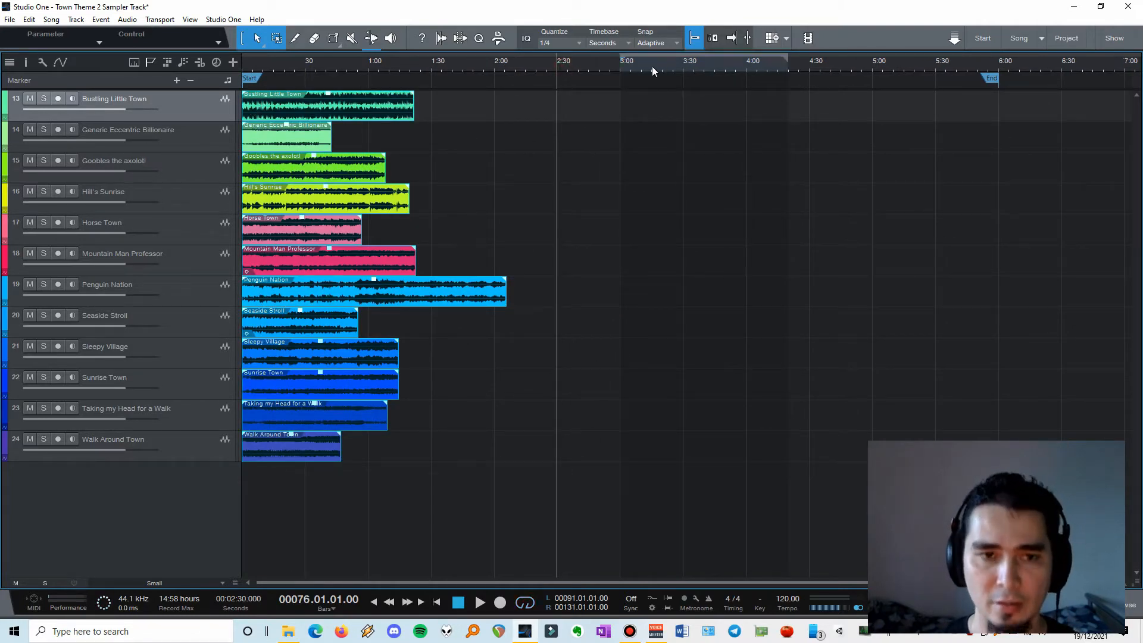
click(619, 70)
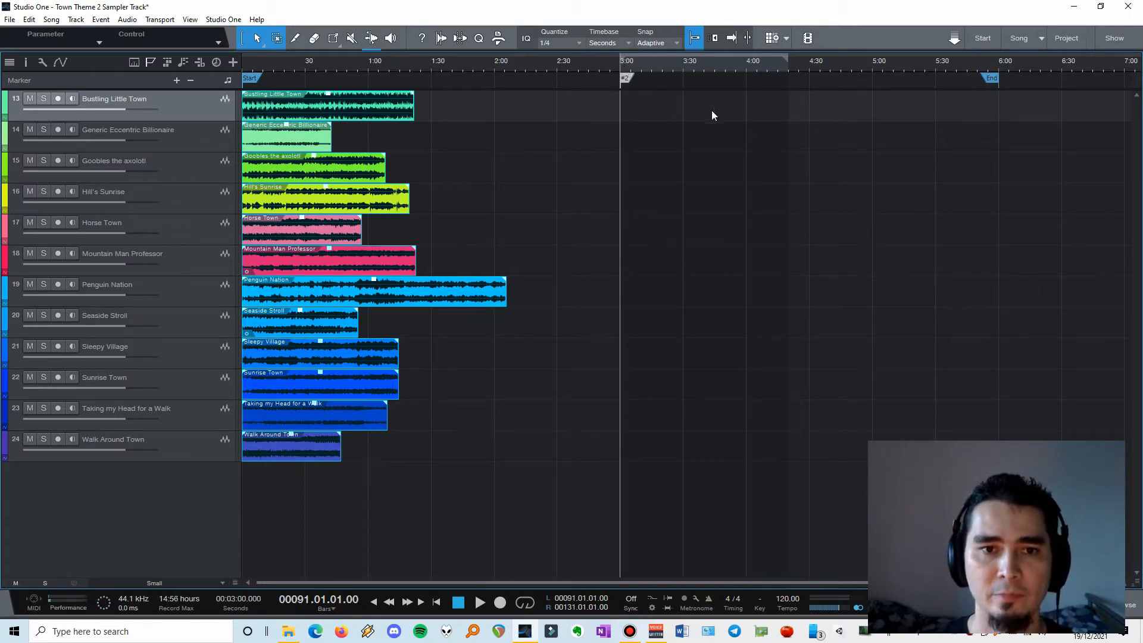
Add another marker at 3:11, eleven seconds after the 3:00 marker.
scroll(701, 109, up, 5)
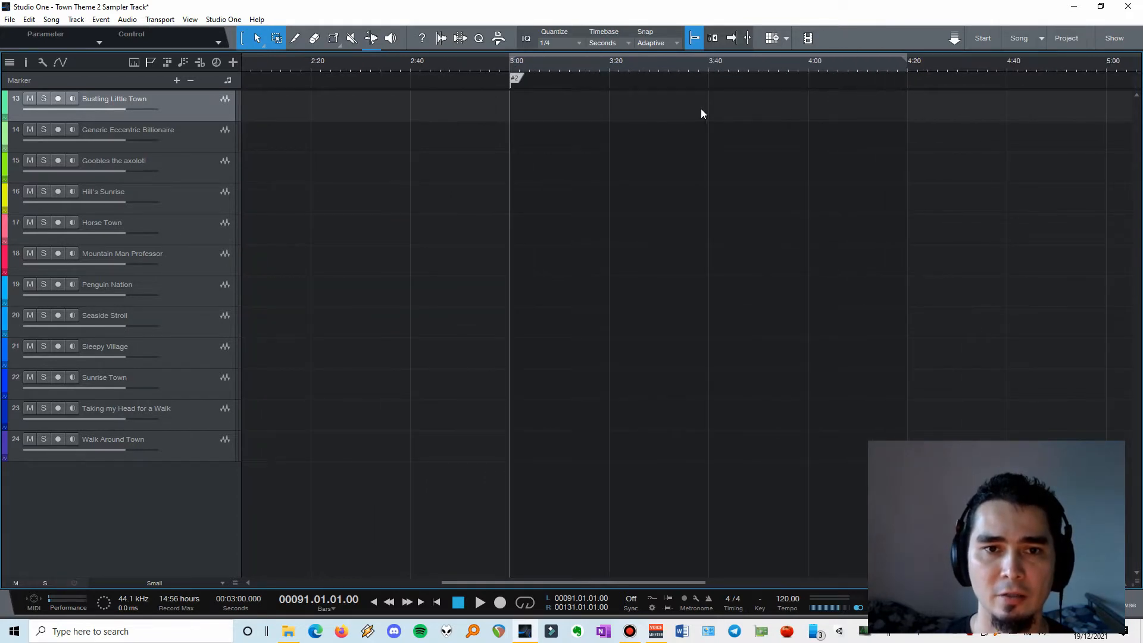
scroll(567, 113, up, 2)
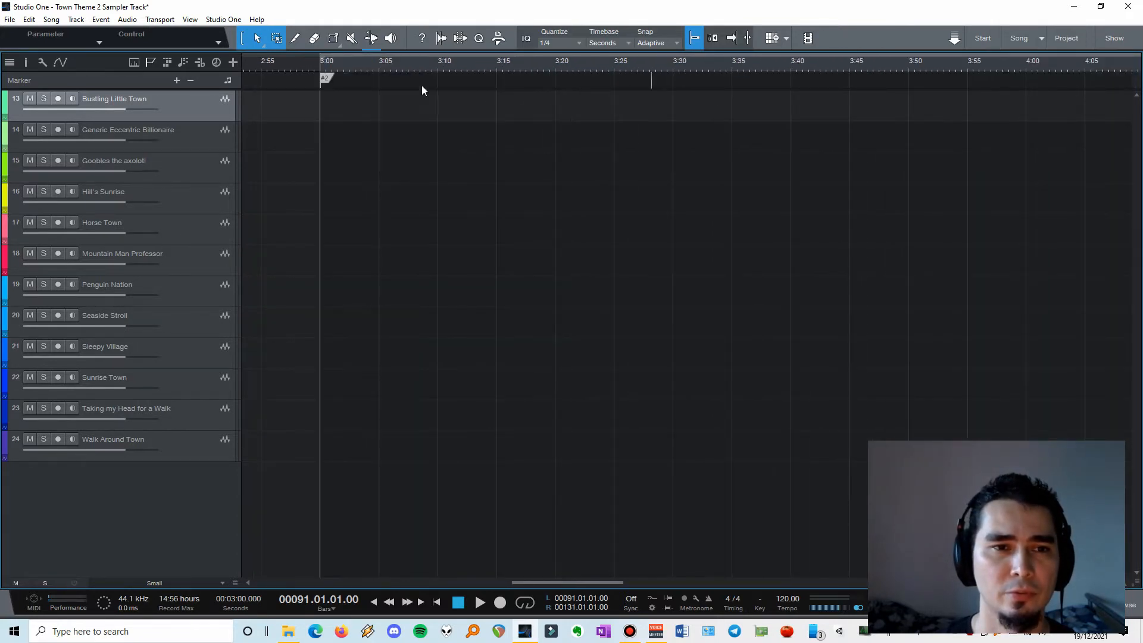
click(437, 70)
scroll(456, 95, up, 3)
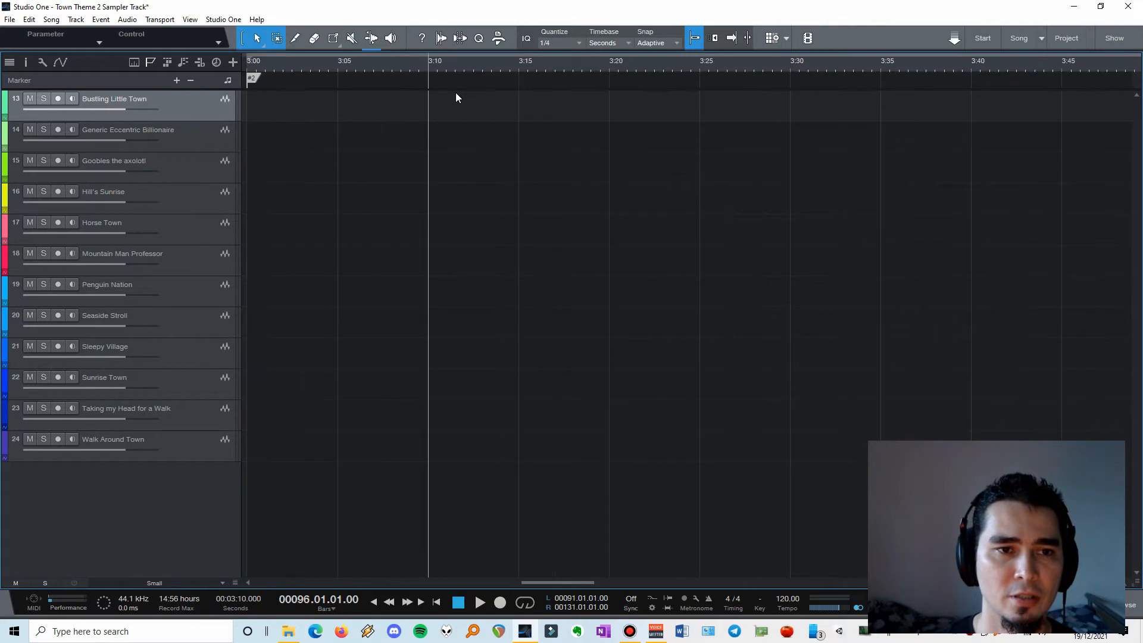
scroll(456, 97, up, 2)
click(420, 69)
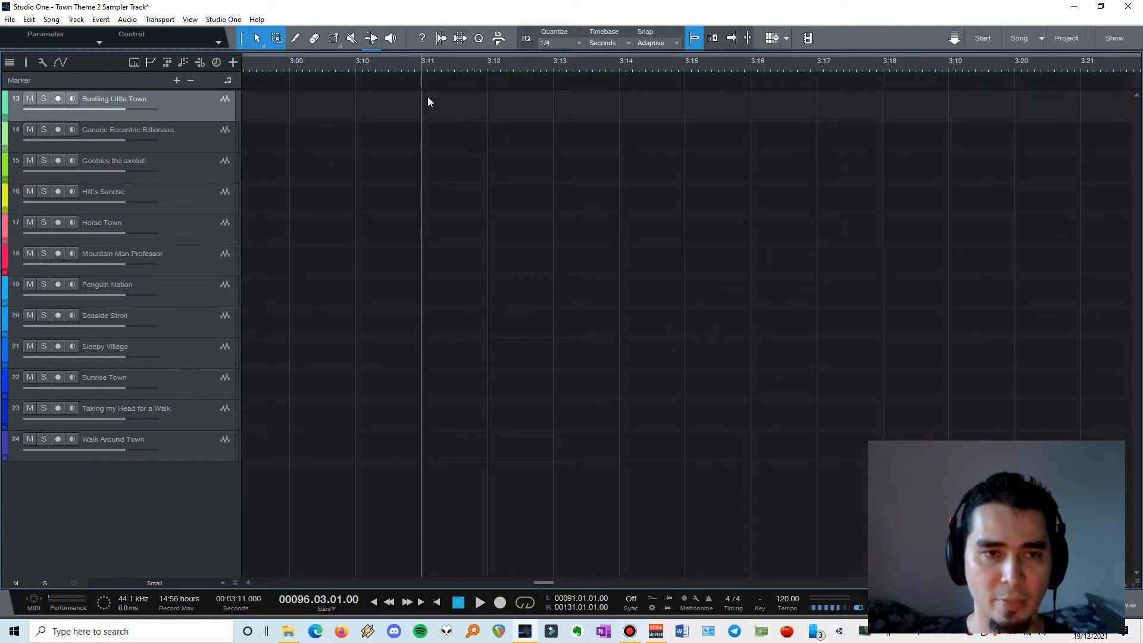
scroll(416, 123, down, 4)
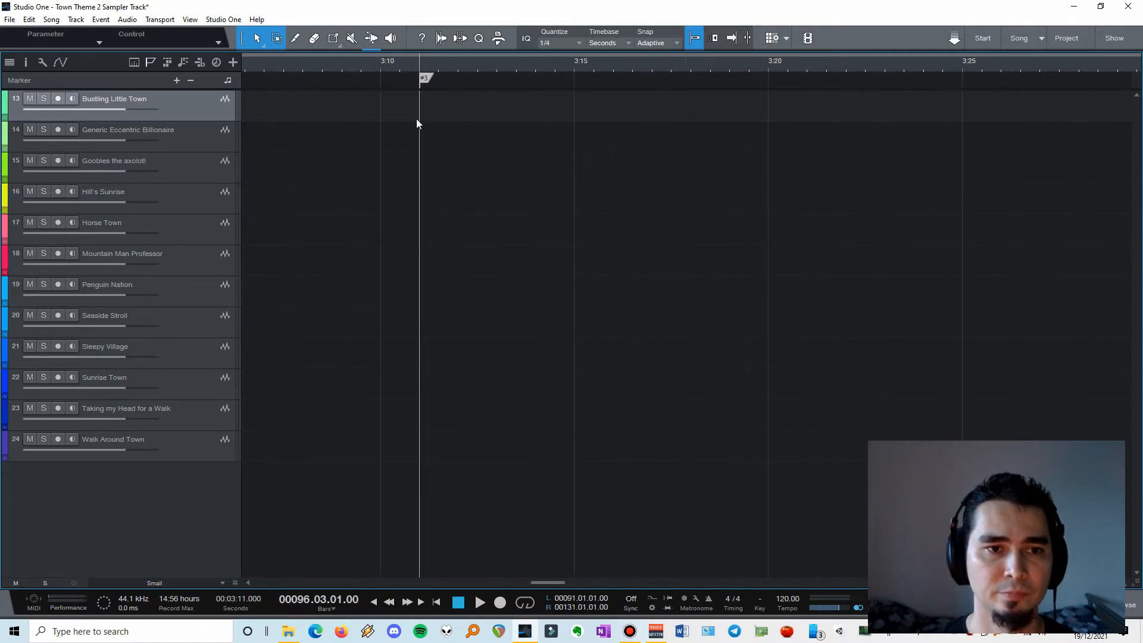
Solo the Bustling Little Town track and move its clip to start at 2:35.
scroll(387, 109, left, 2)
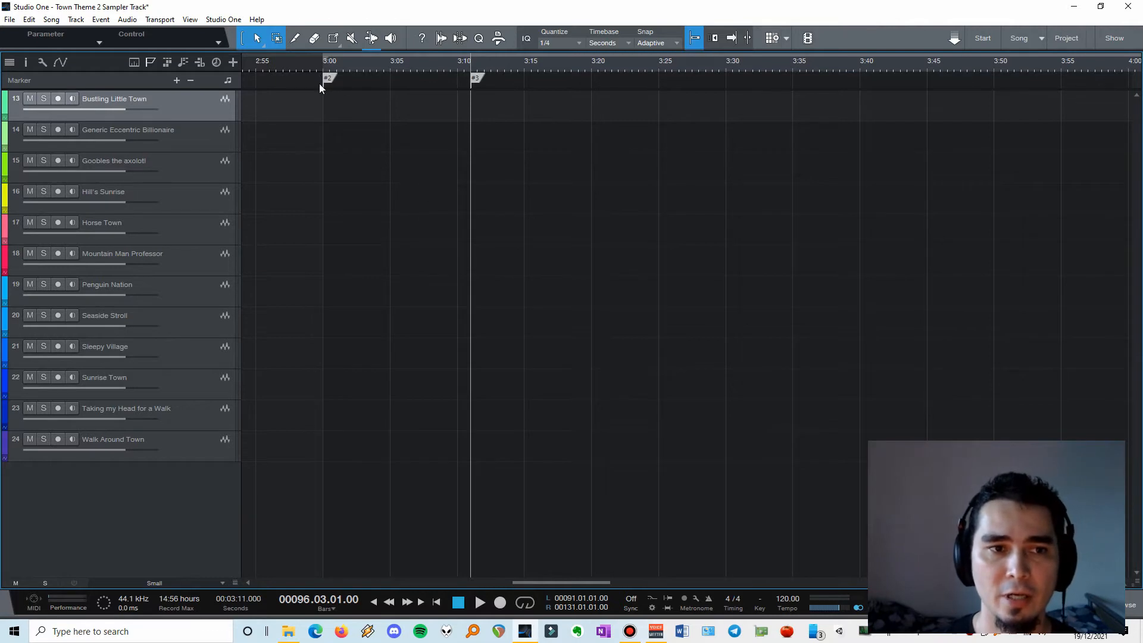
ctrl+scroll(407, 253, down, 3)
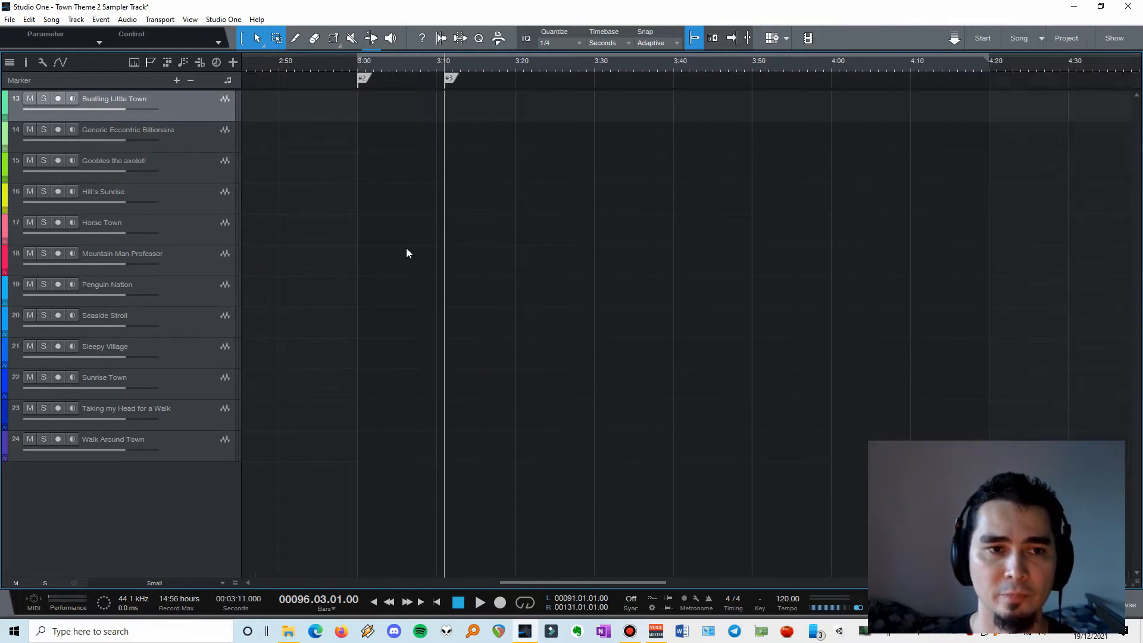
click(43, 98)
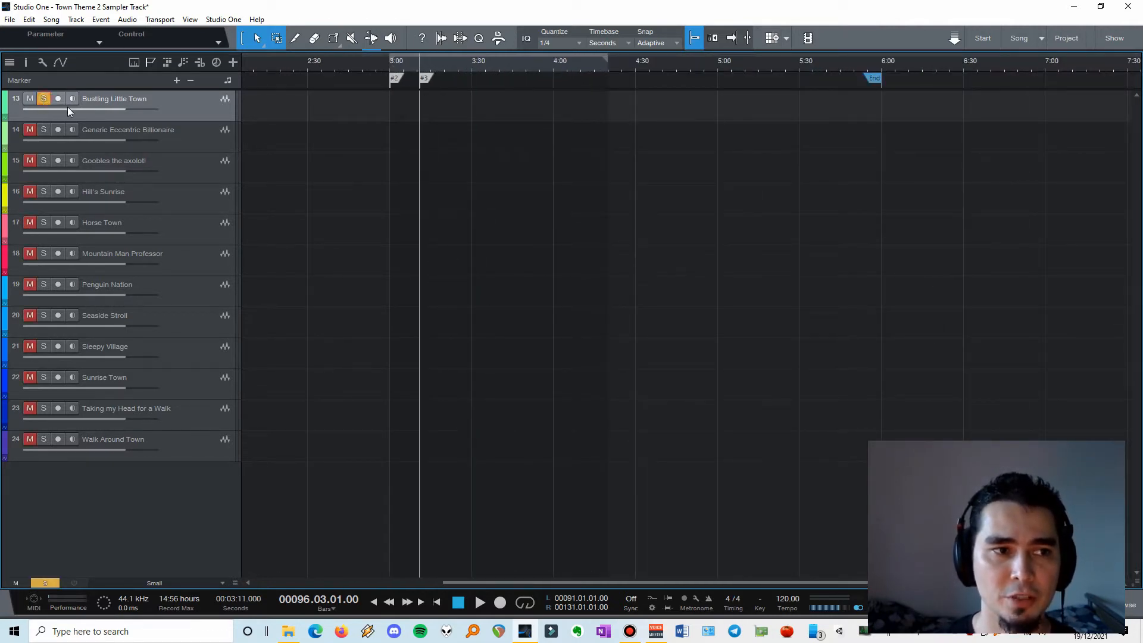
ctrl+scroll(444, 211, down, 2)
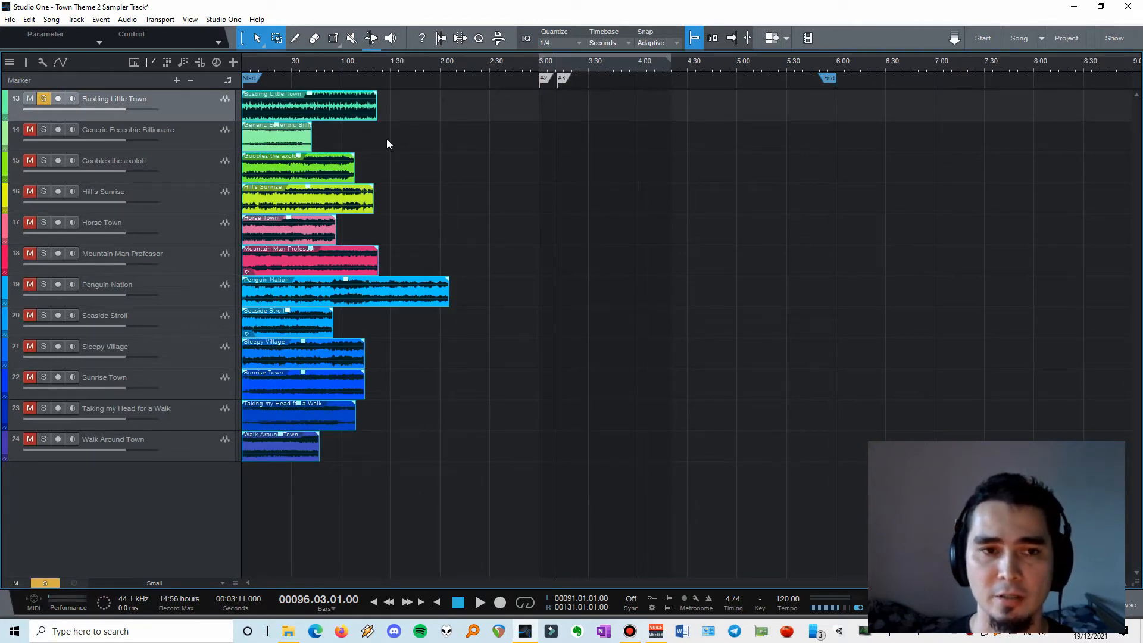
click(403, 136)
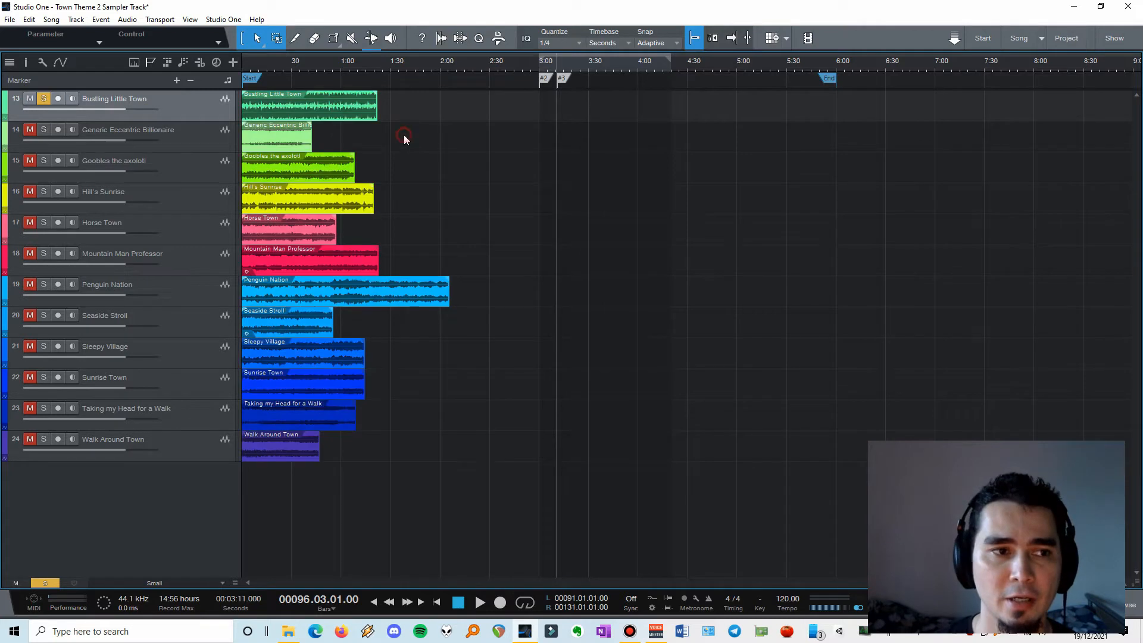
drag(267, 111, 534, 97)
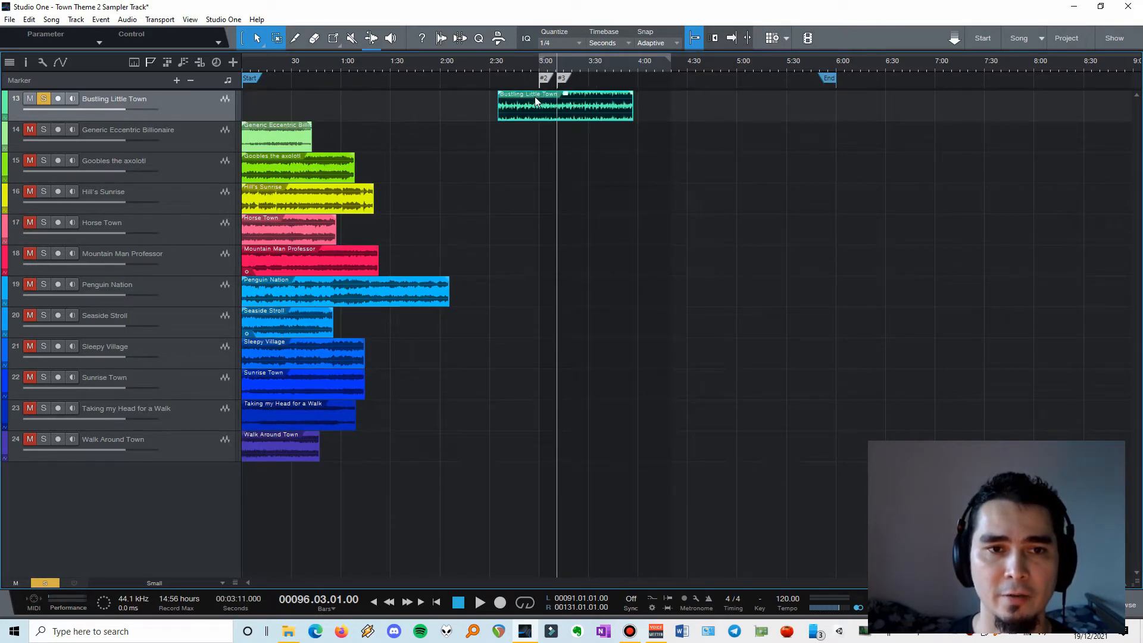
Play the Bustling Little Town clip from 2:35 and enlarge its track height to show the waveform in detail.
click(498, 67)
key(space)
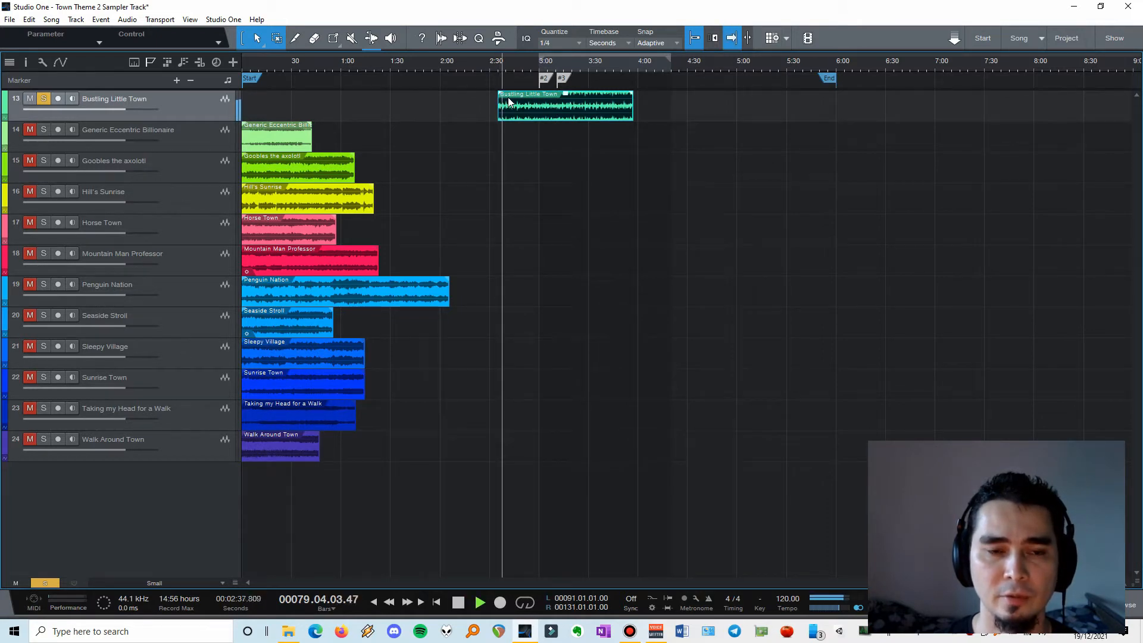
scroll(529, 112, up, 3)
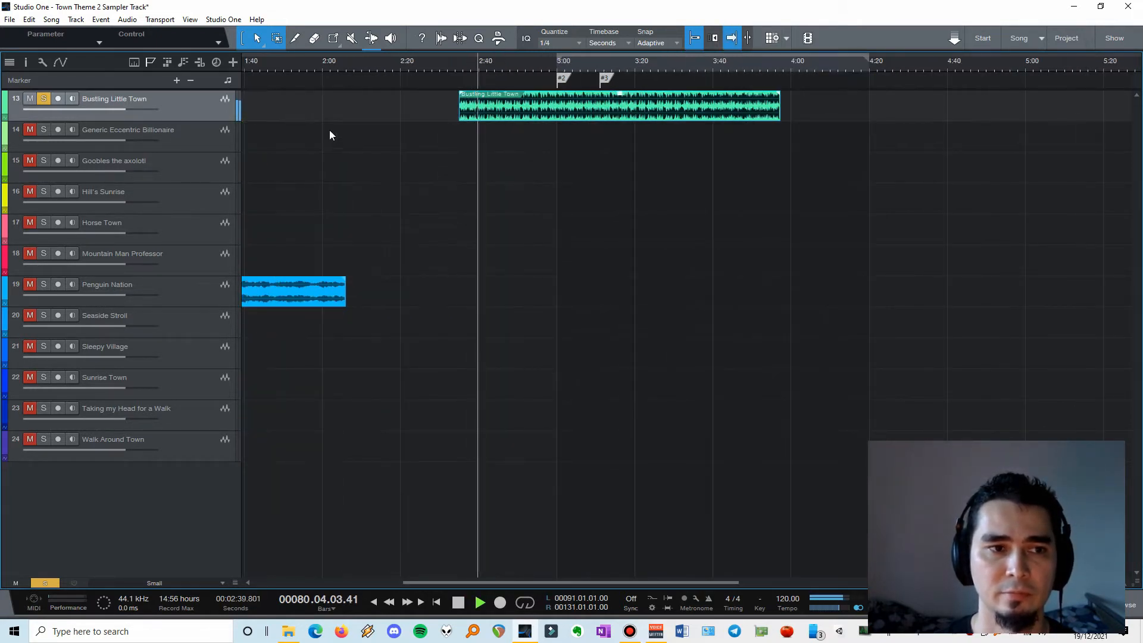
double_click(215, 102)
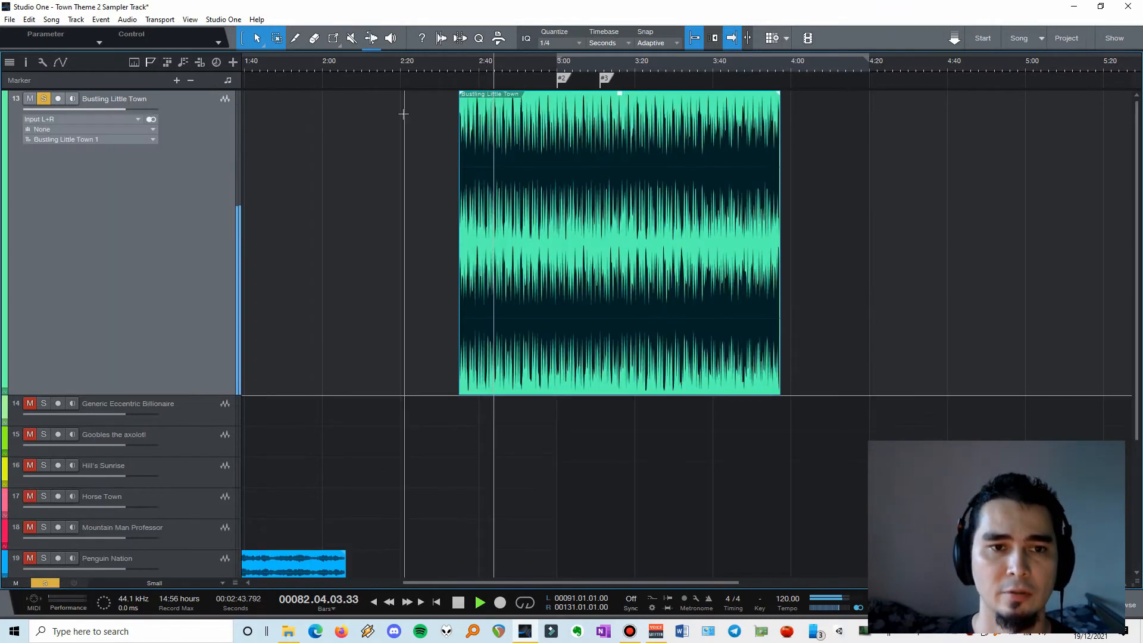
click(493, 146)
key(space)
click(441, 179)
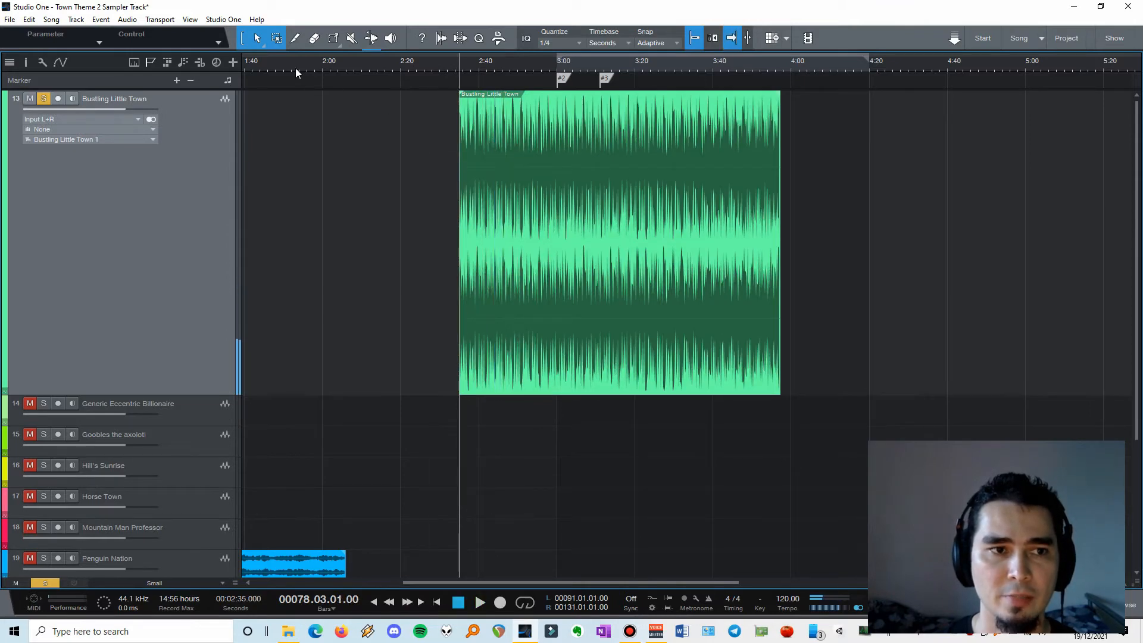
Switch to the Arrow tool and audition the Bustling Little Town clip from 2:40.
click(257, 38)
scroll(500, 196, up, 2)
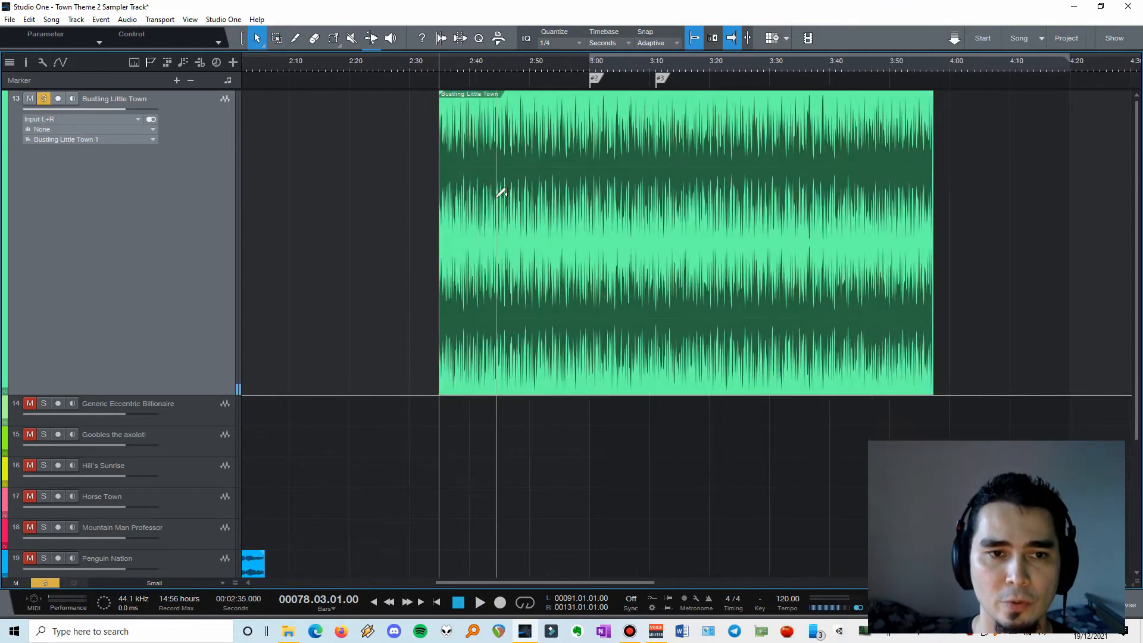
scroll(500, 195, up, 2)
click(399, 70)
key(space)
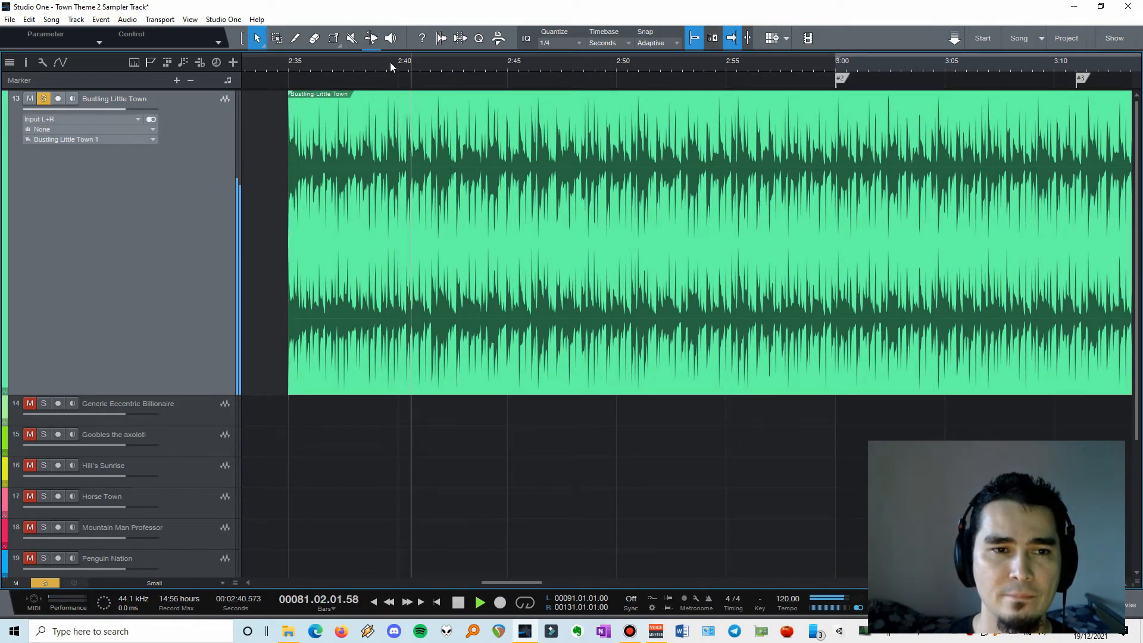
key(space)
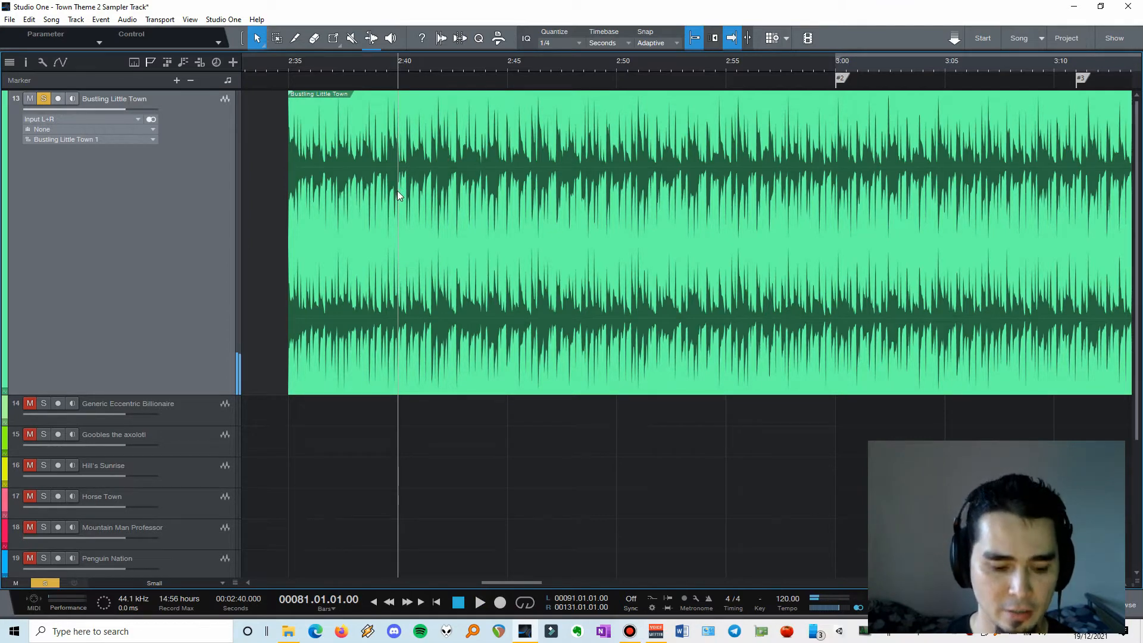
Split the Bustling Little Town clip at 2:40 and delete the part before the cut.
key(3)
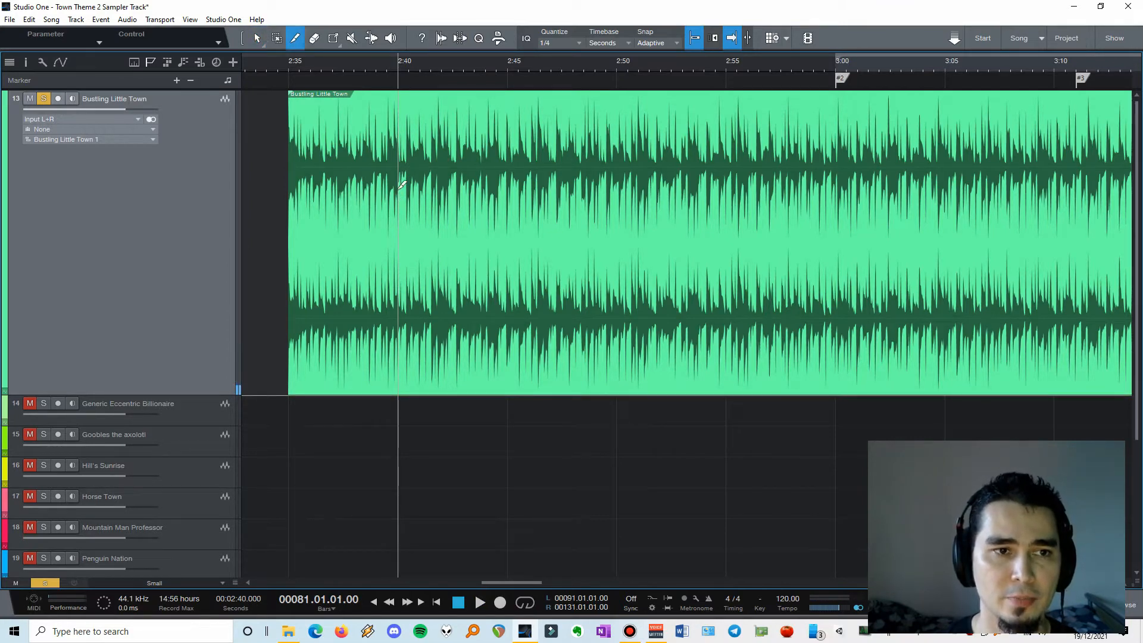
click(402, 184)
key(1)
click(355, 199)
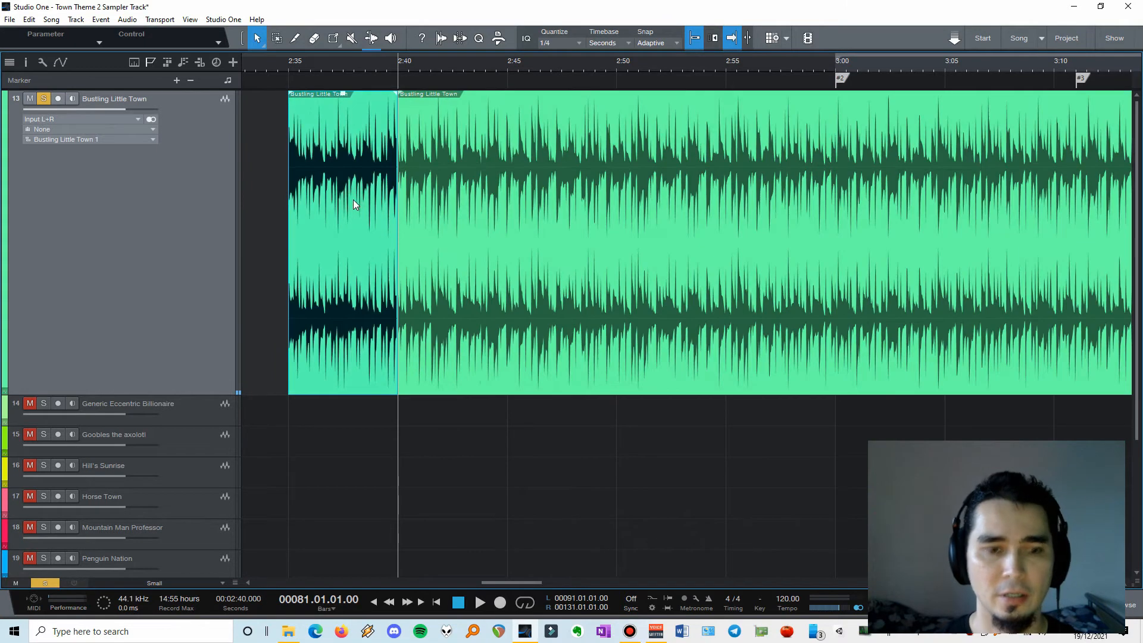
key(Delete)
Move the remaining Bustling Little Town clip to start at the 3:00 marker and split it at the 3:11 marker.
drag(527, 237, 943, 215)
scroll(834, 235, right, 3)
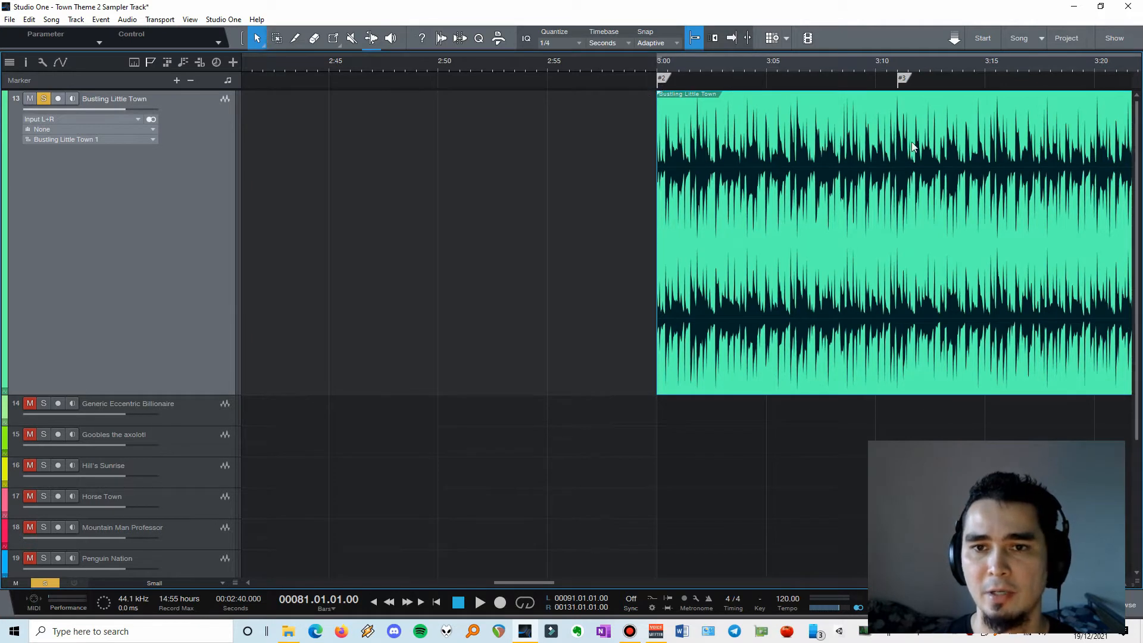
key(3)
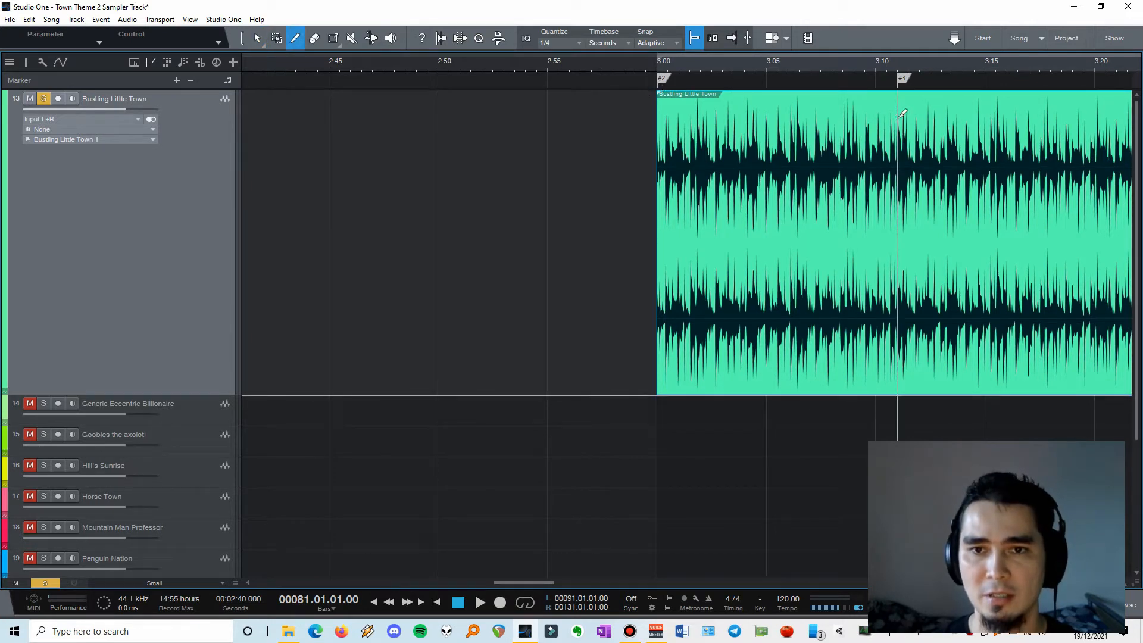
click(898, 113)
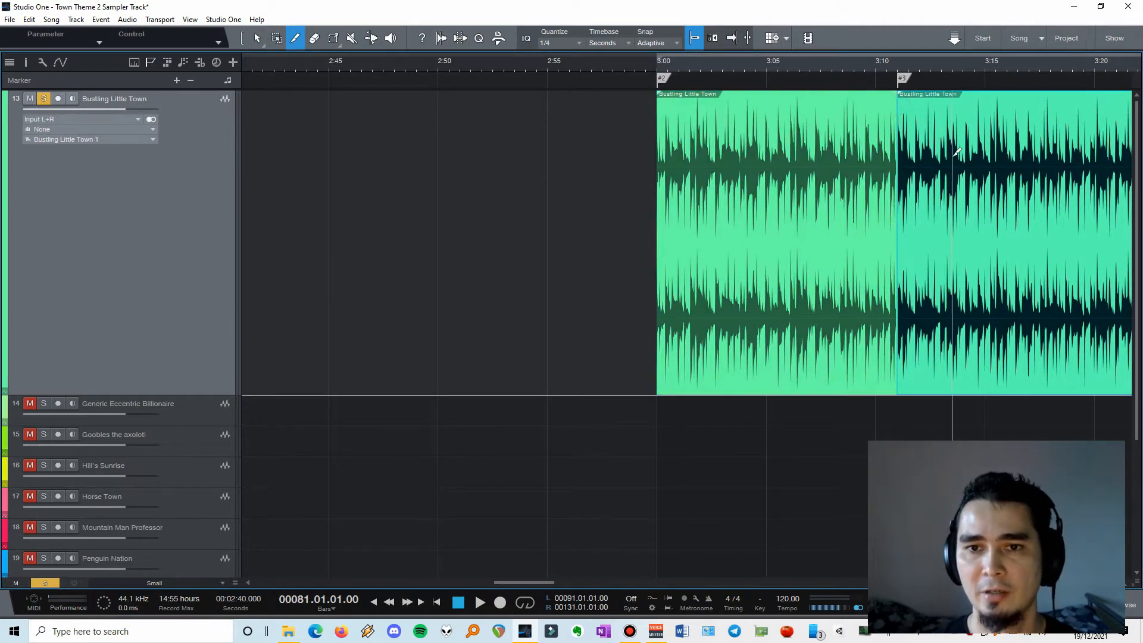
Delete the part of the Bustling Little Town clip after the 3:11 marker and play the remaining excerpt from 3:00.
key(1)
key(Delete)
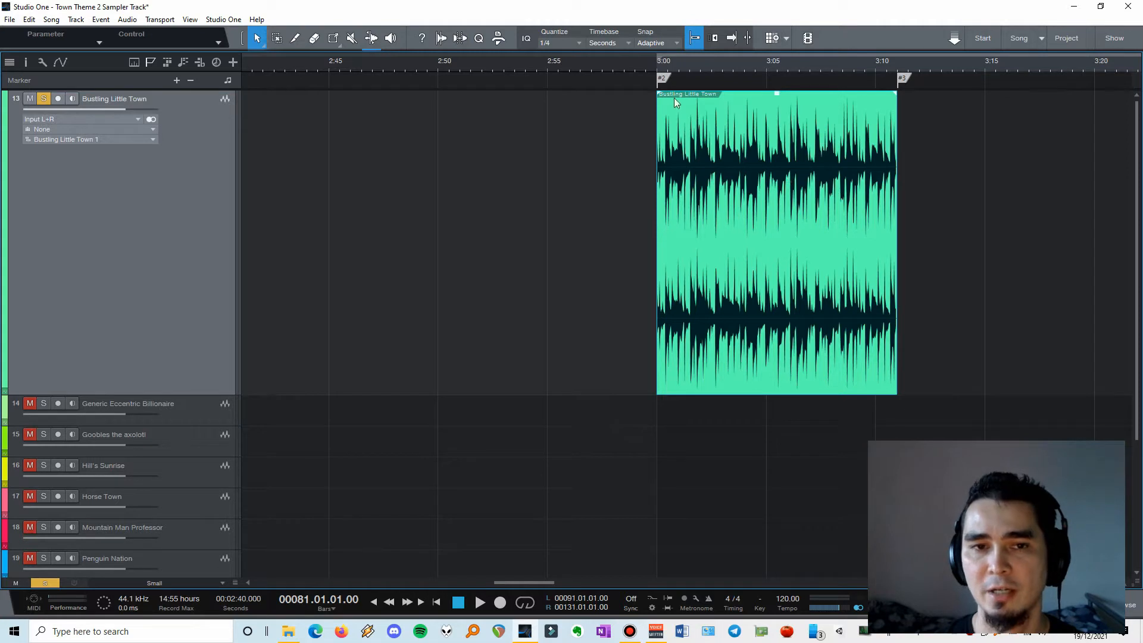
click(655, 66)
key(space)
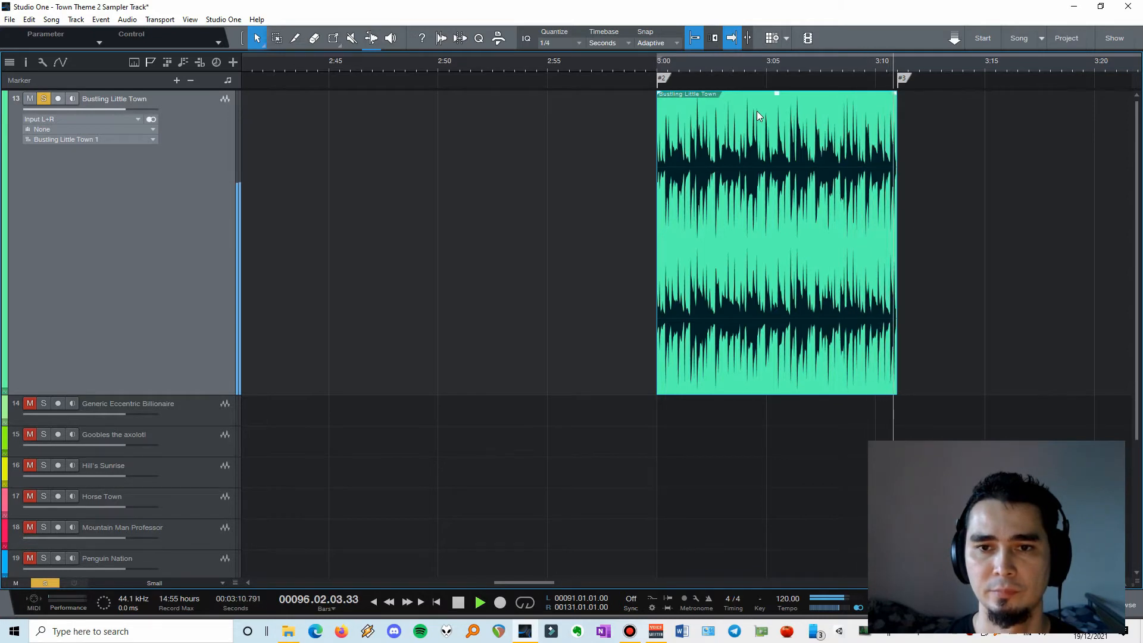
key(space)
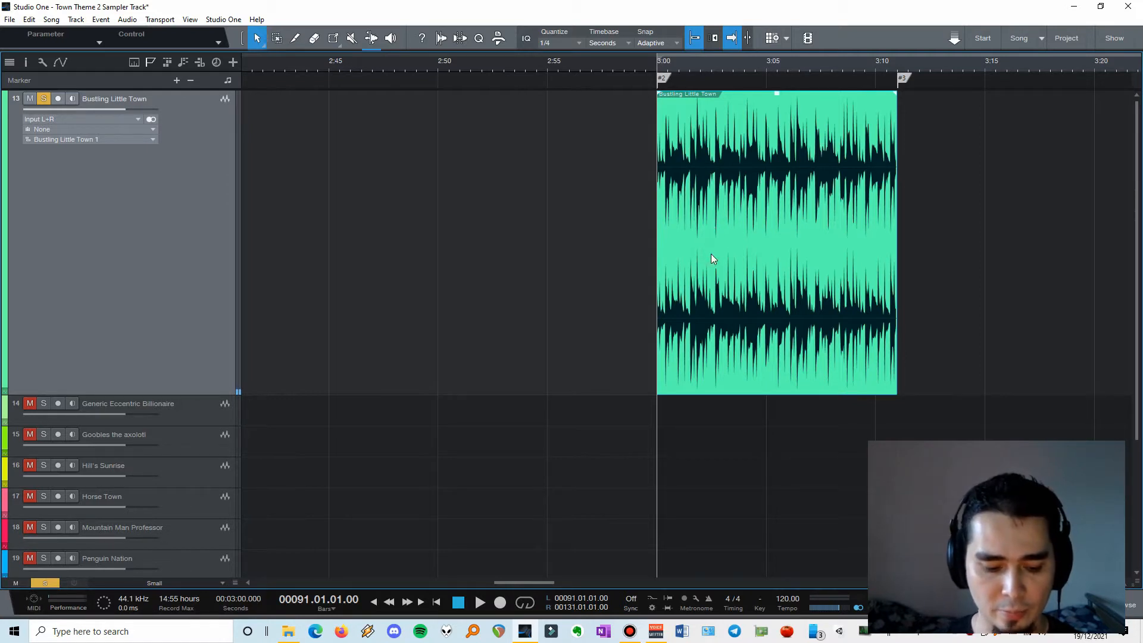
Show the Bustling Little Town clip's event properties and set both its fade-in and fade-out to 500 ms.
key(F4)
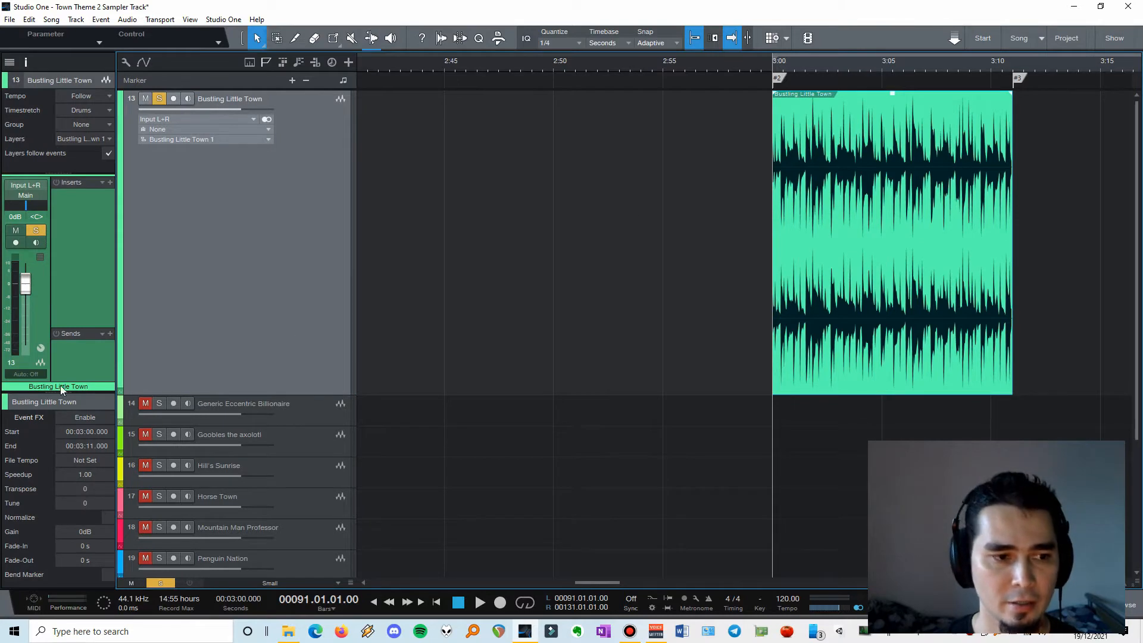
drag(61, 391, 62, 319)
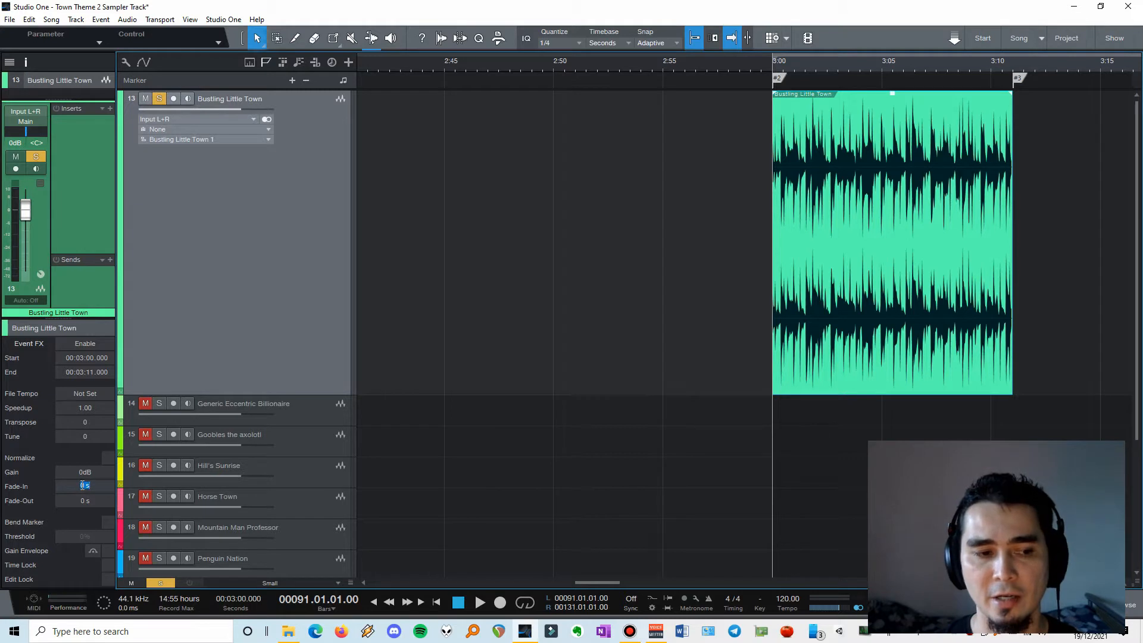
text(500)
key(Return)
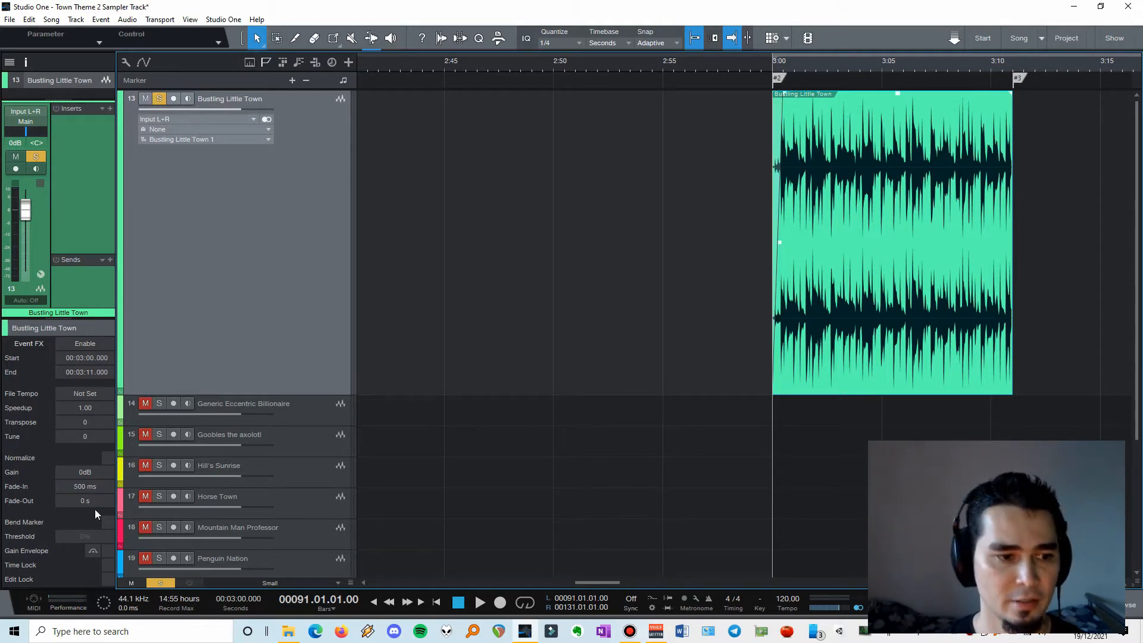
text(500)
key(Return)
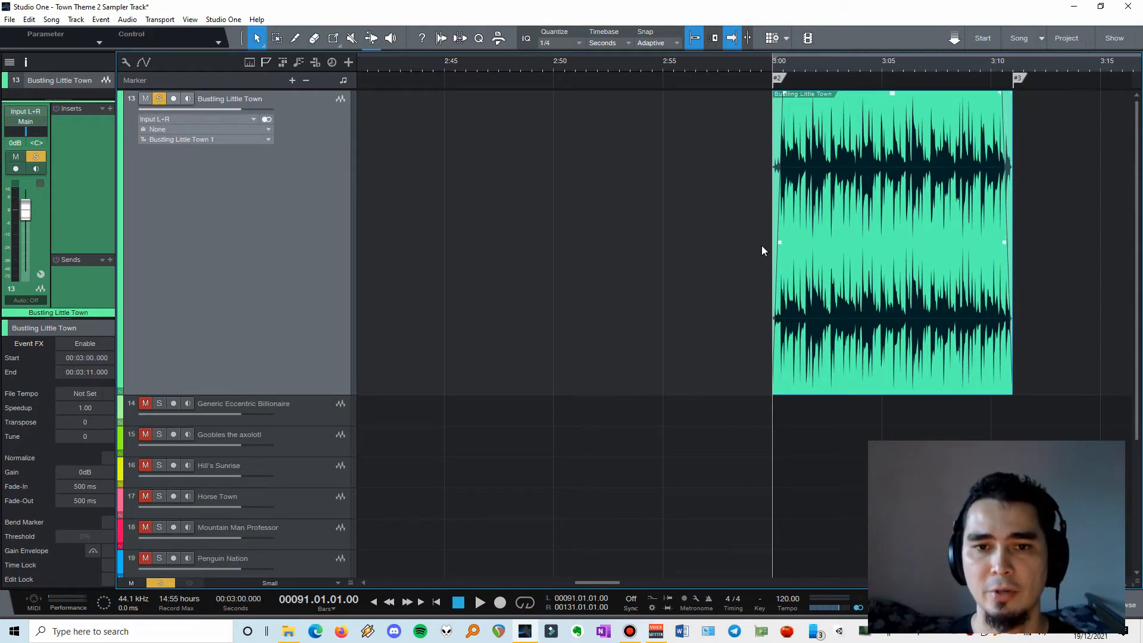
Examine the fades at both ends of the Bustling Little Town clip and audition its opening from 3:00.
scroll(765, 244, up, 2)
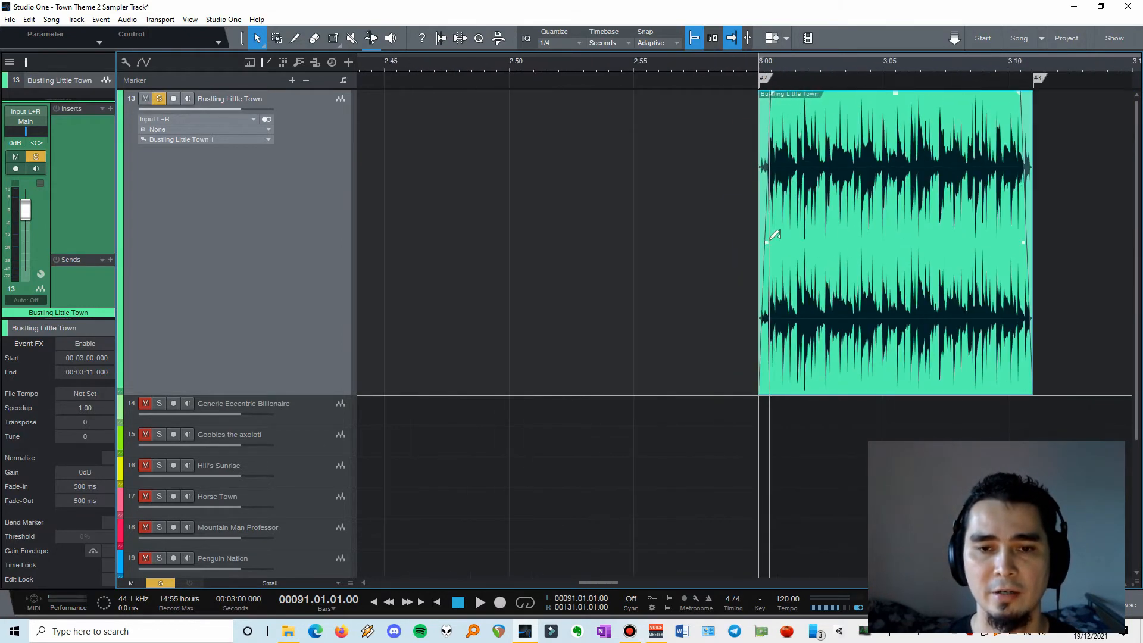
scroll(1037, 198, up, 3)
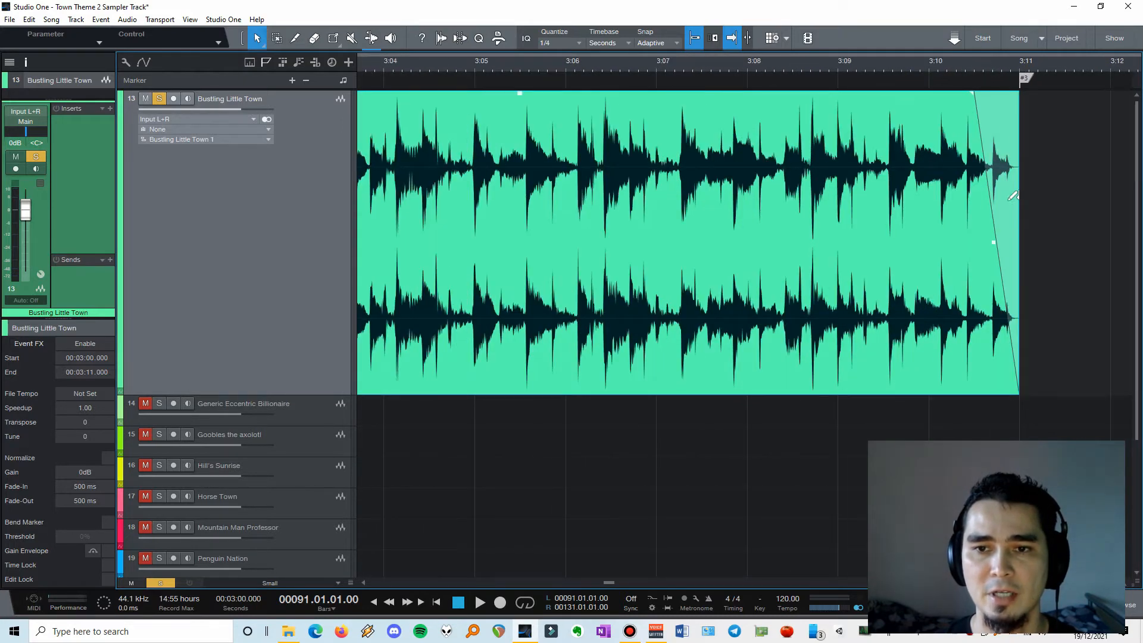
scroll(774, 214, down, 4)
scroll(528, 220, left, 3)
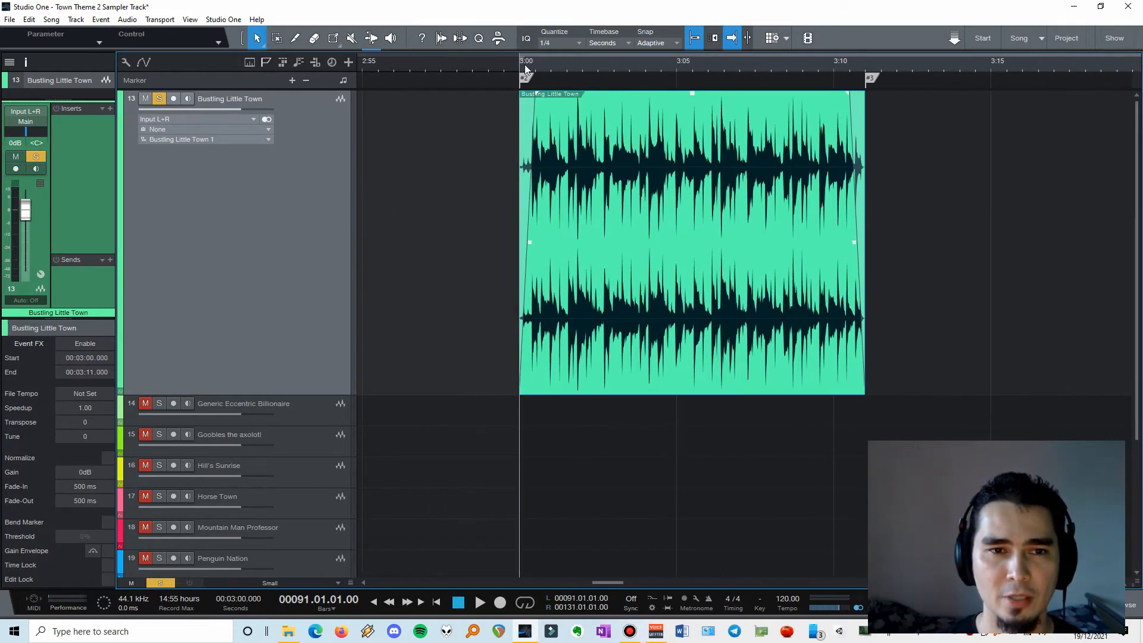
key(space)
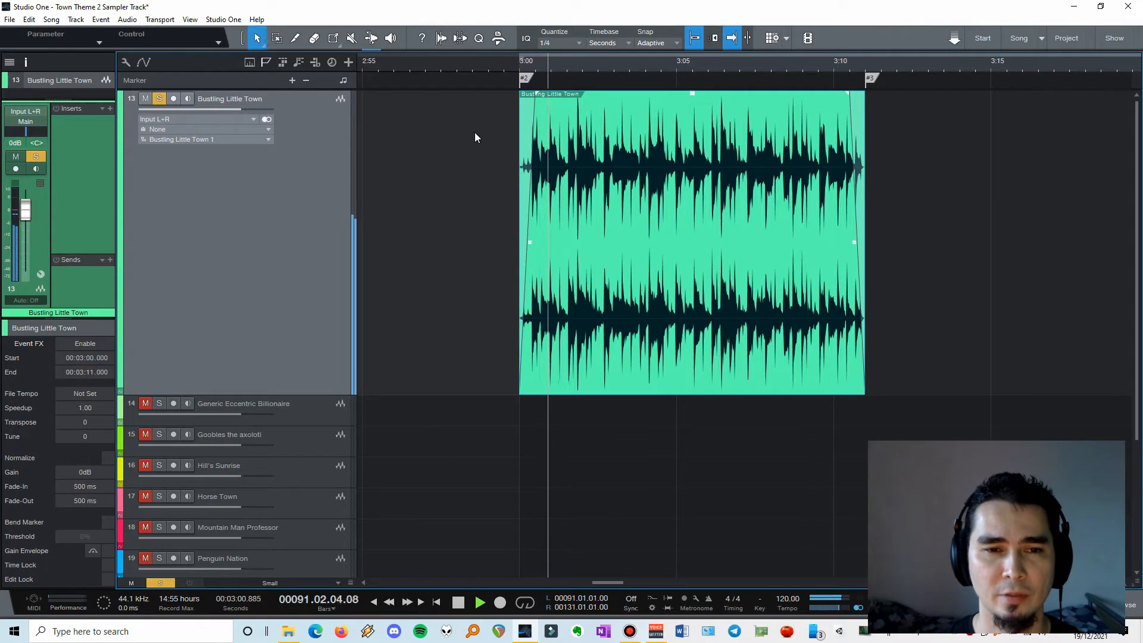
key(space)
Slip the audio inside the Bustling Little Town clip slightly later without moving its edges, and audition it from just before 3:00.
click(510, 152)
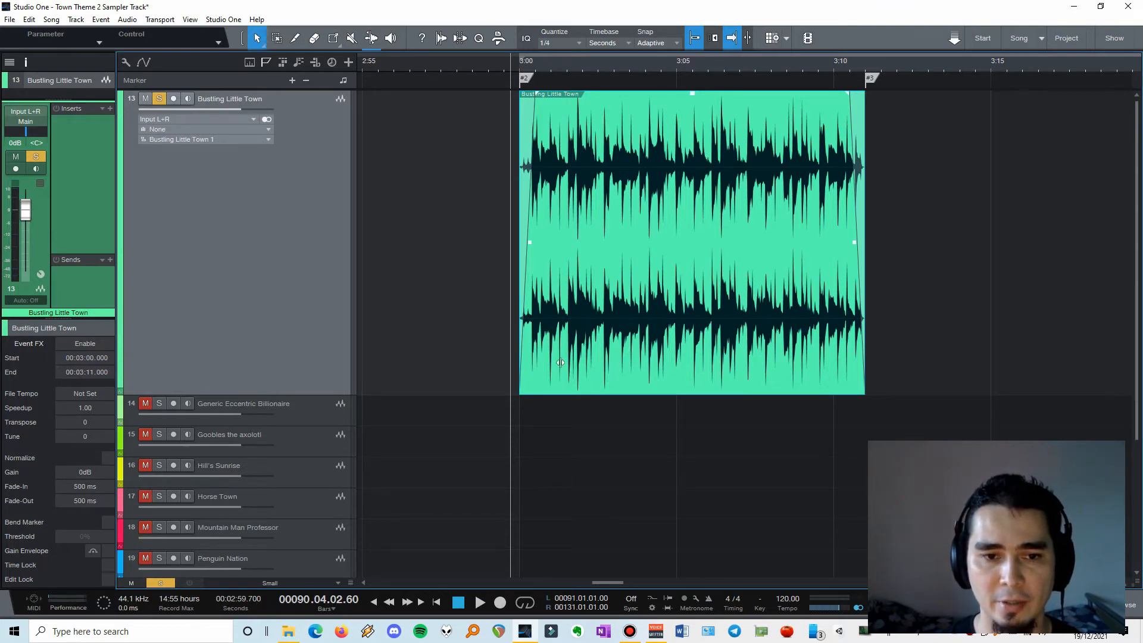
drag(548, 366, 572, 364)
scroll(530, 214, up, 3)
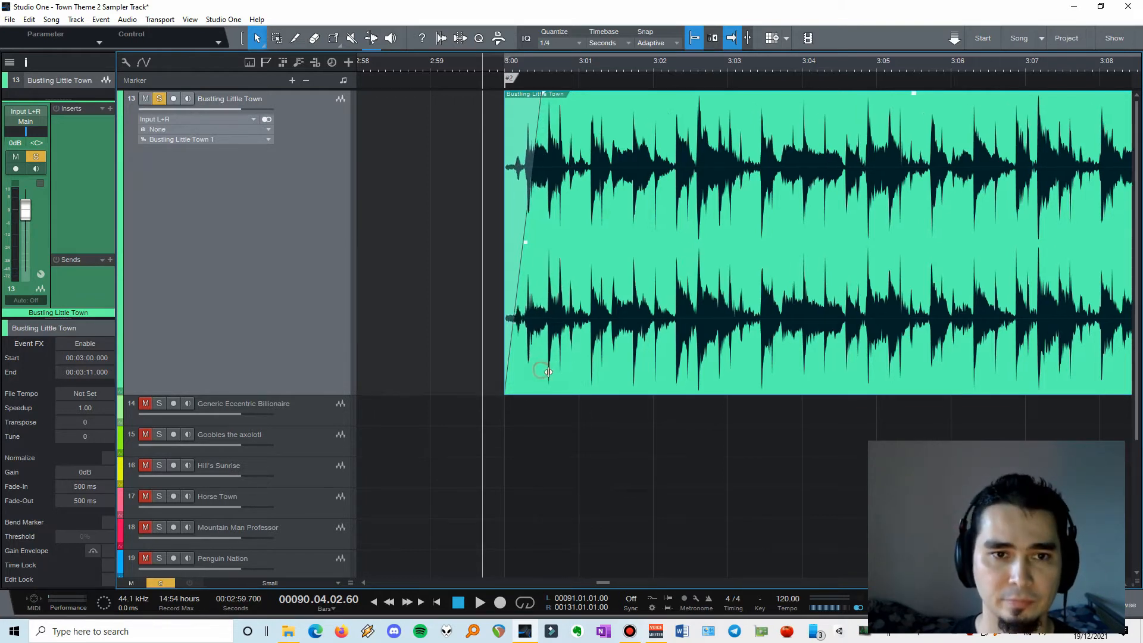
key(space)
key(space)
drag(541, 373, 561, 362)
key(space)
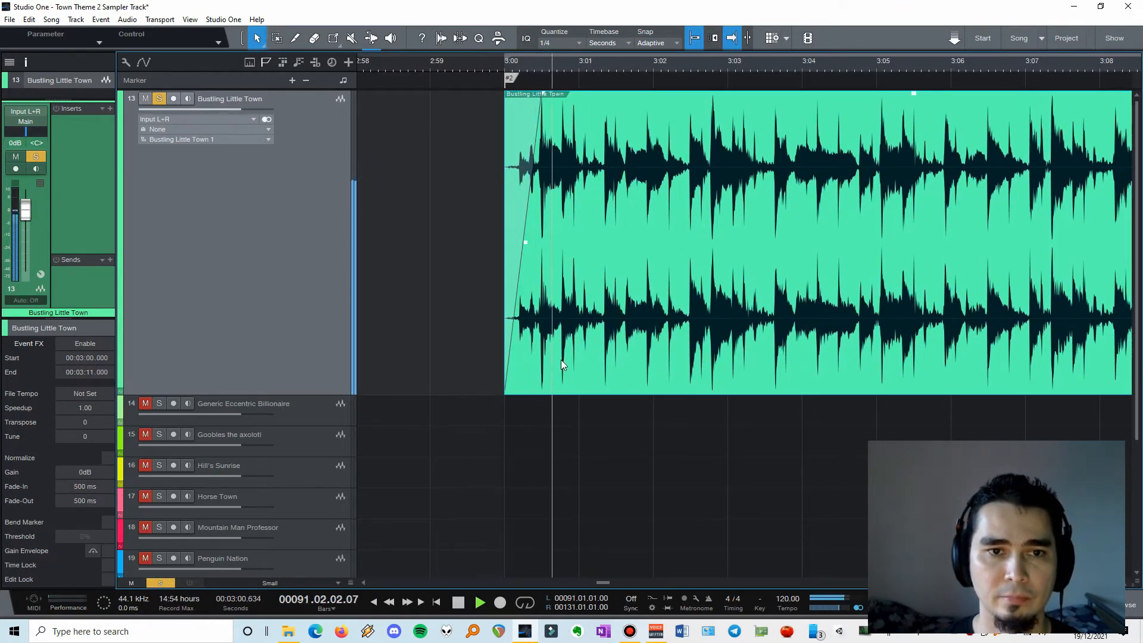
scroll(635, 290, down, 2)
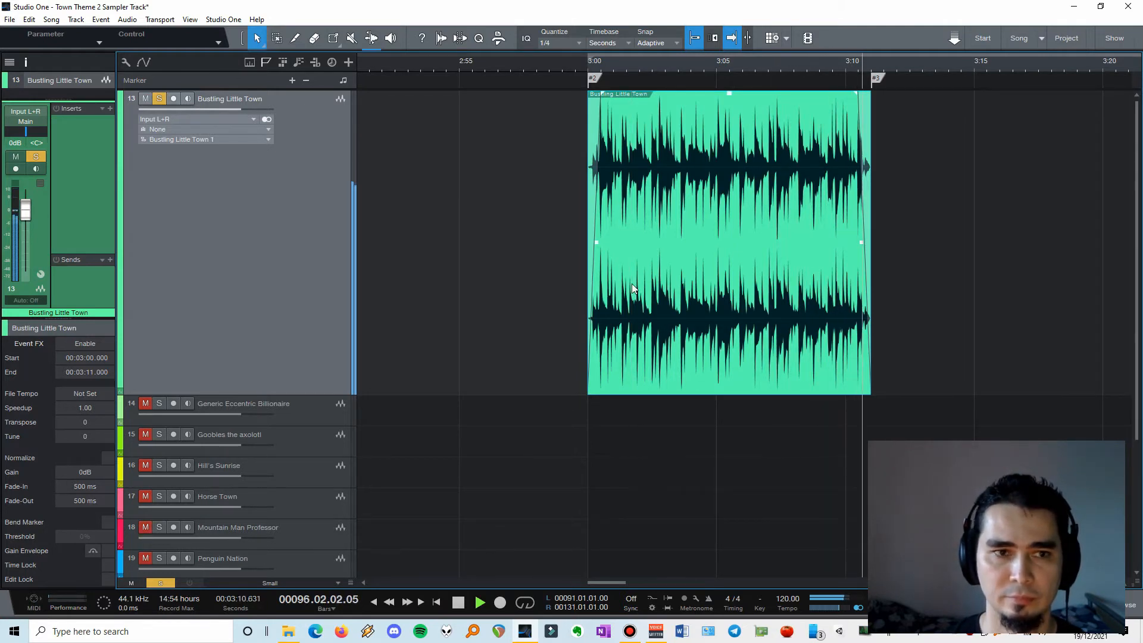
key(space)
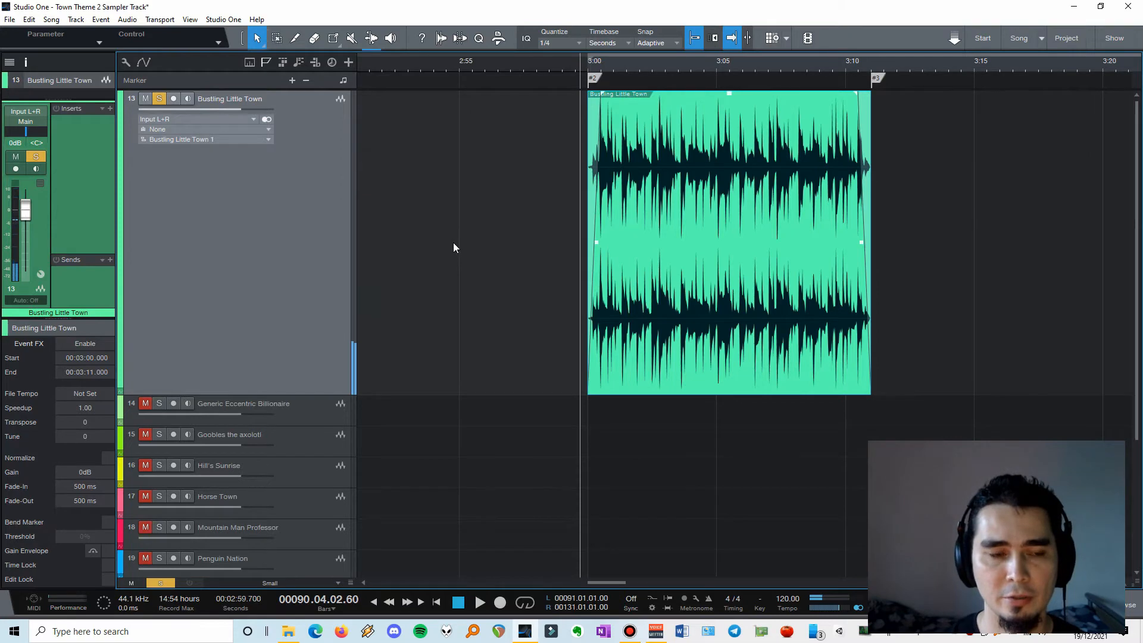
Shrink the Bustling Little Town track's height, then switch the solo from it to the Generic Eccentric Billionaire track and select that track.
scroll(453, 242, down, 5)
scroll(453, 243, up, 2)
click(160, 99)
click(160, 123)
click(236, 125)
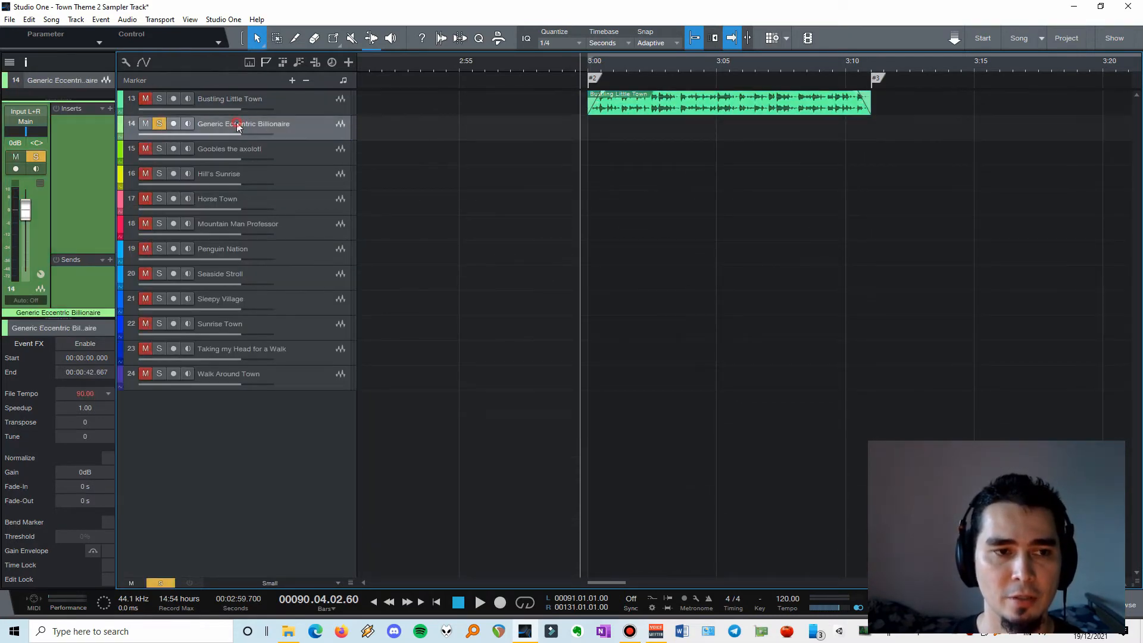
Play the Generic Eccentric Billionaire song from the beginning and enlarge its track height to see the waveform in detail.
key(Home)
key(z)
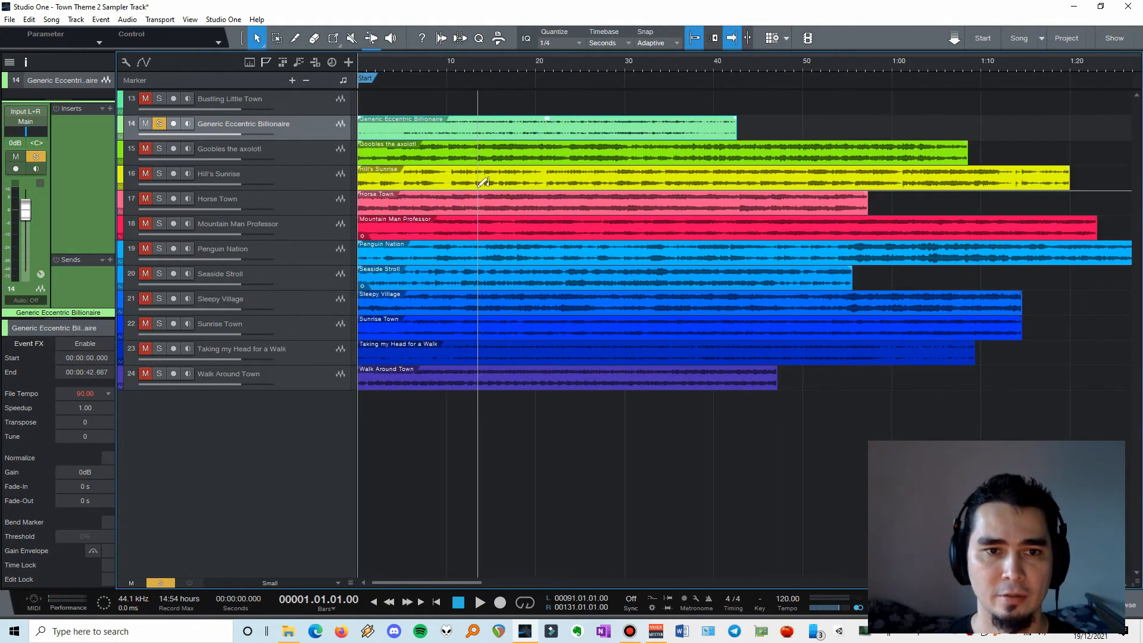
key(space)
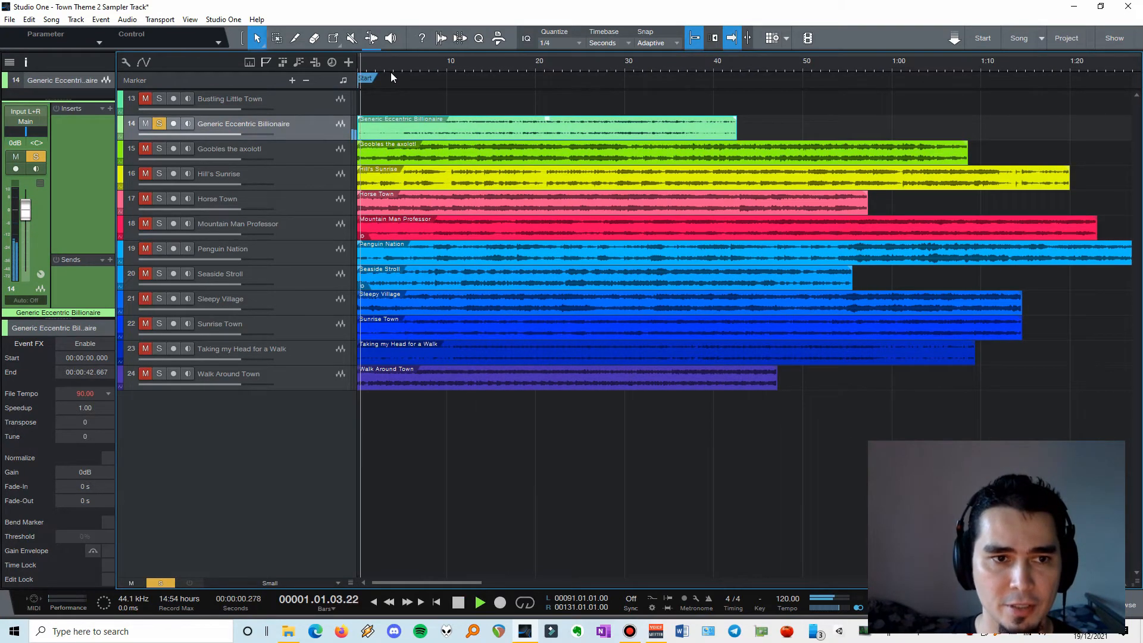
drag(302, 141, 296, 246)
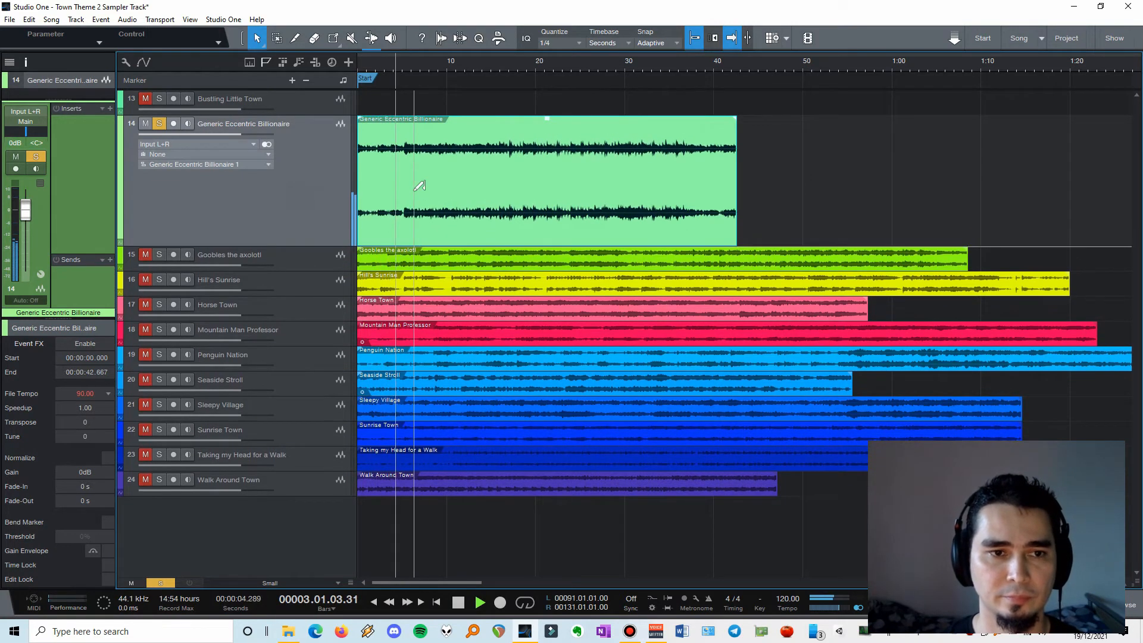
scroll(414, 189, up, 2)
scroll(414, 189, left, 1)
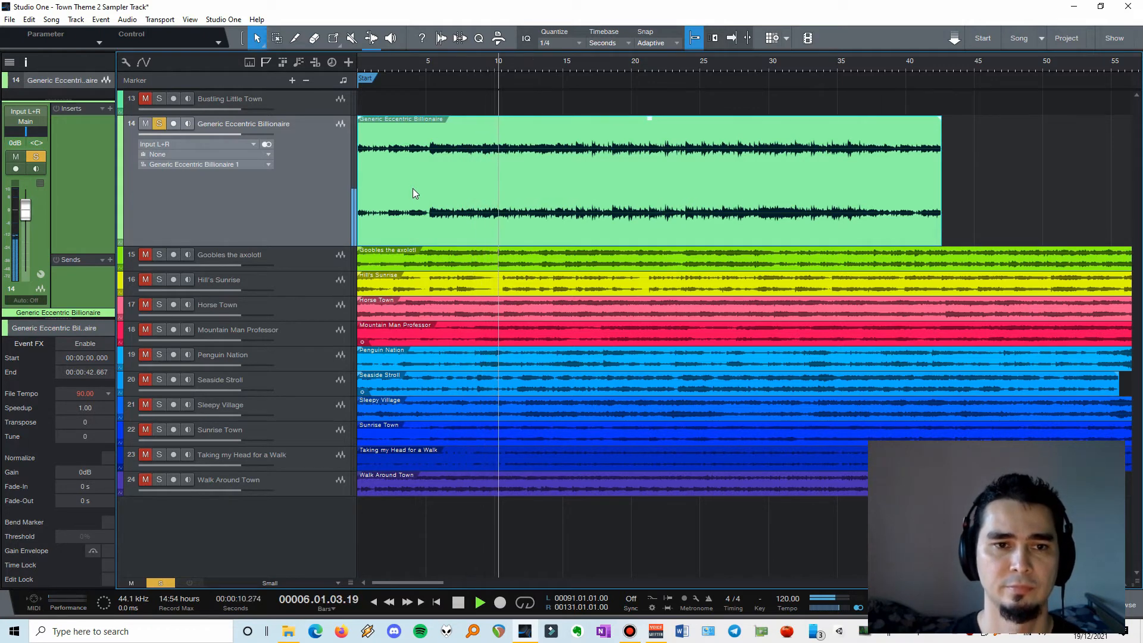
key(space)
key(f)
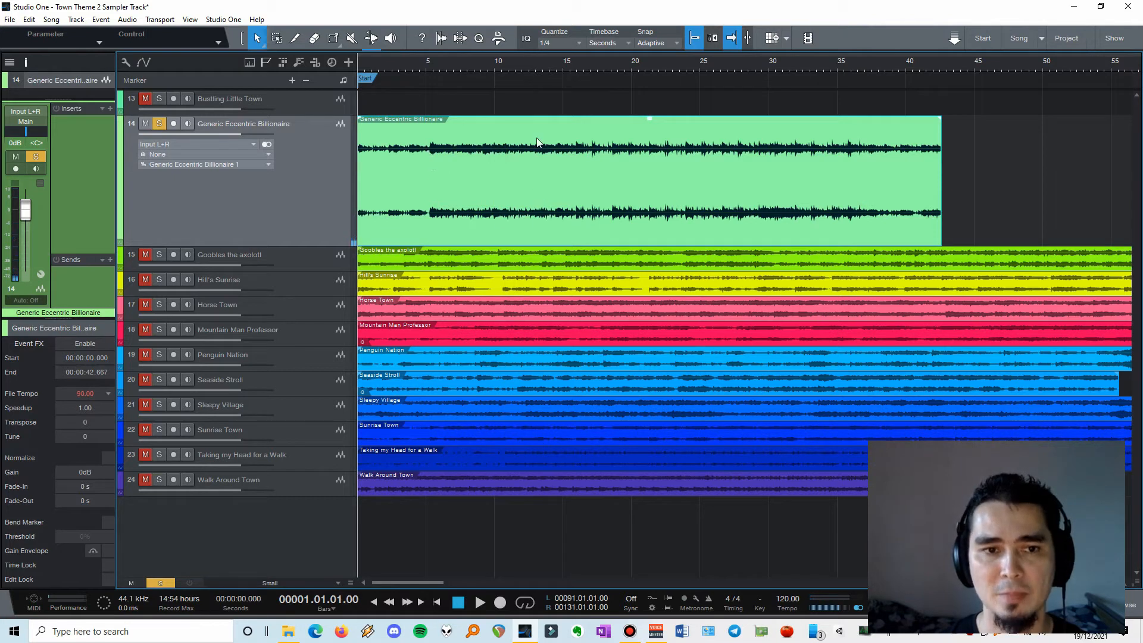
Trim the Generic Eccentric Billionaire clip to the 5 s to 16 s section and move it between the 3:00 and 3:11 markers.
drag(359, 178, 427, 175)
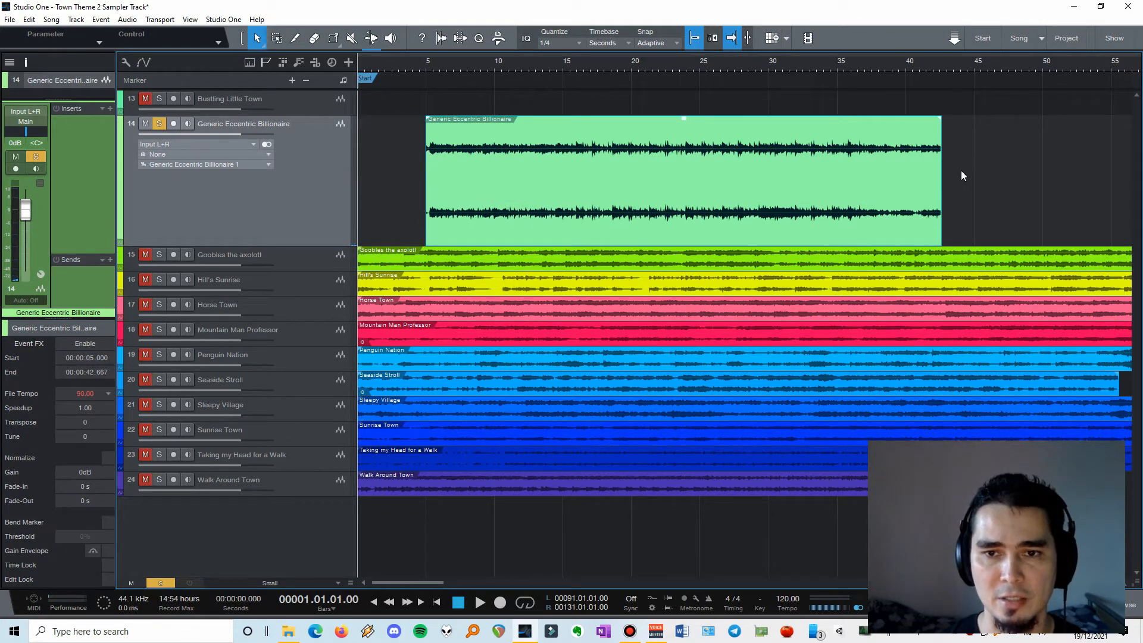
drag(938, 175, 570, 178)
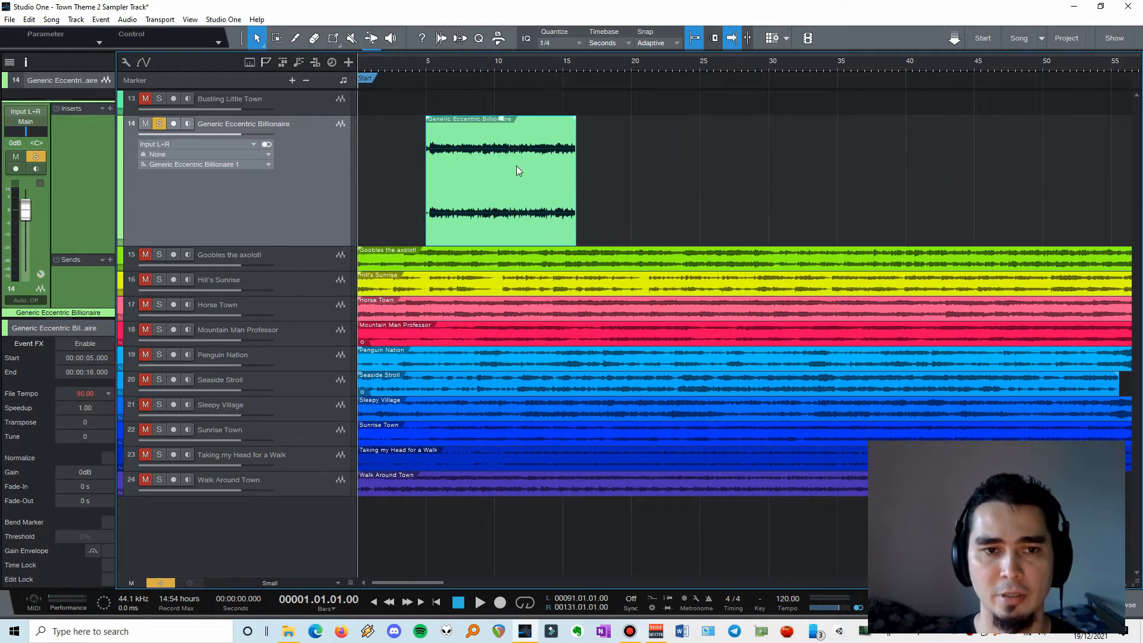
scroll(518, 165, down, 6)
drag(388, 180, 870, 143)
scroll(870, 143, up, 5)
scroll(876, 171, up, 4)
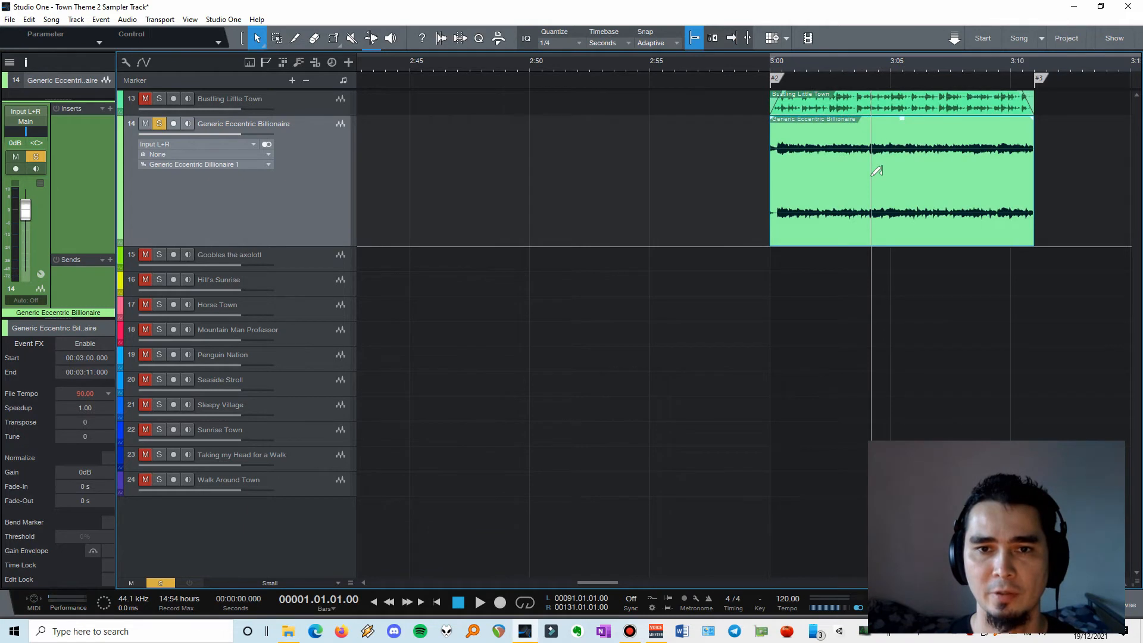
drag(721, 181, 717, 181)
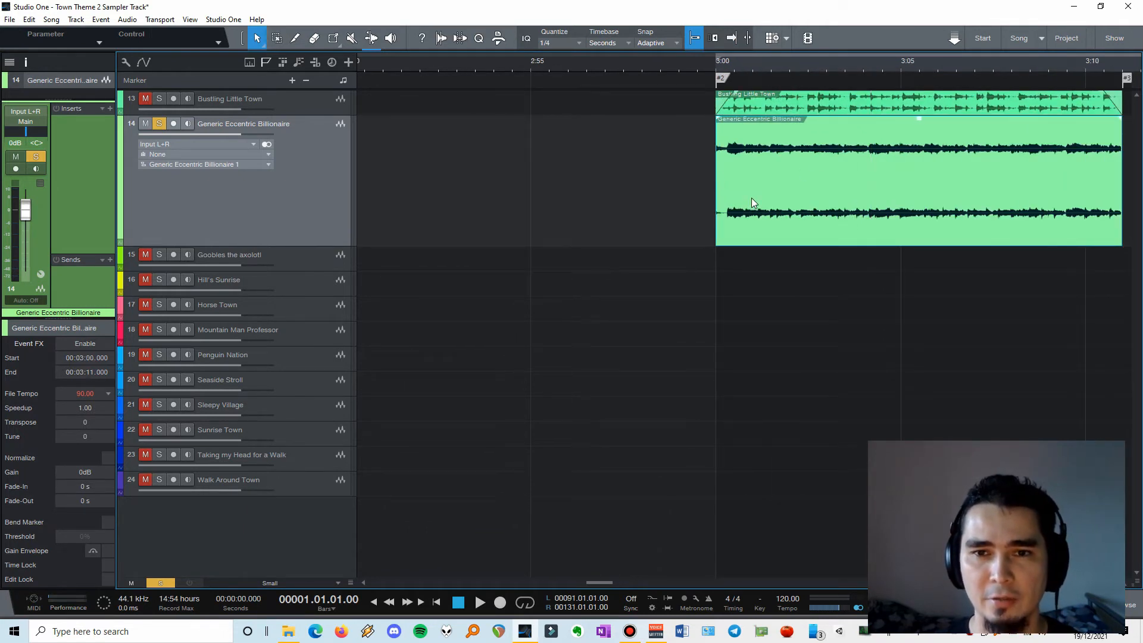
scroll(819, 155, right, 3)
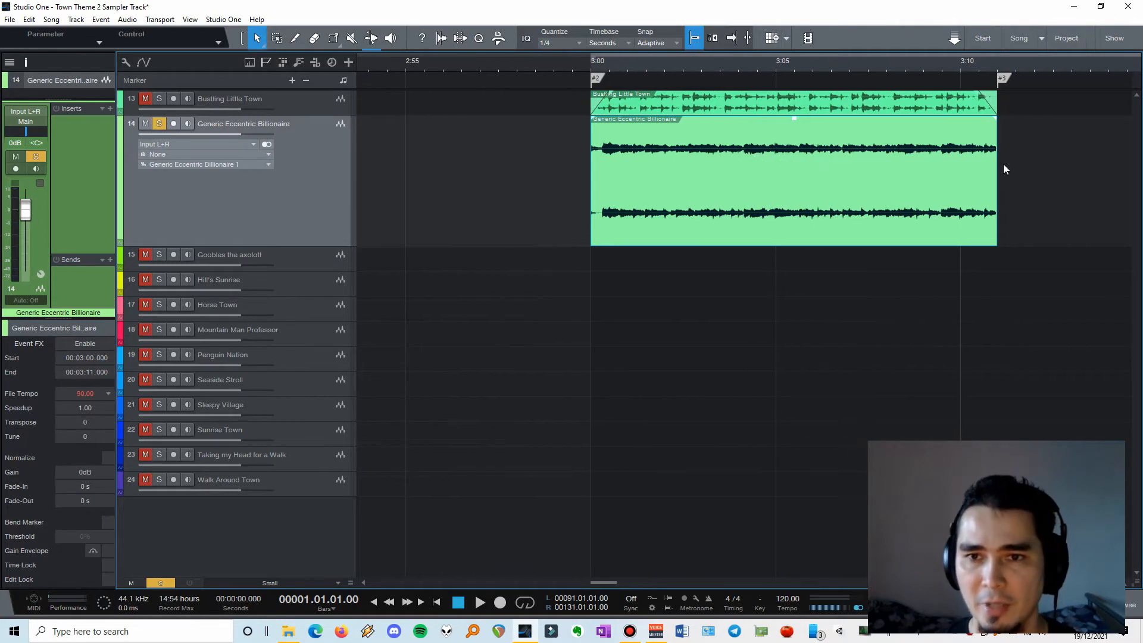
mouse_move(1000, 174)
mouse_down()
mouse_move(1022, 173)
mouse_move(998, 169)
mouse_up()
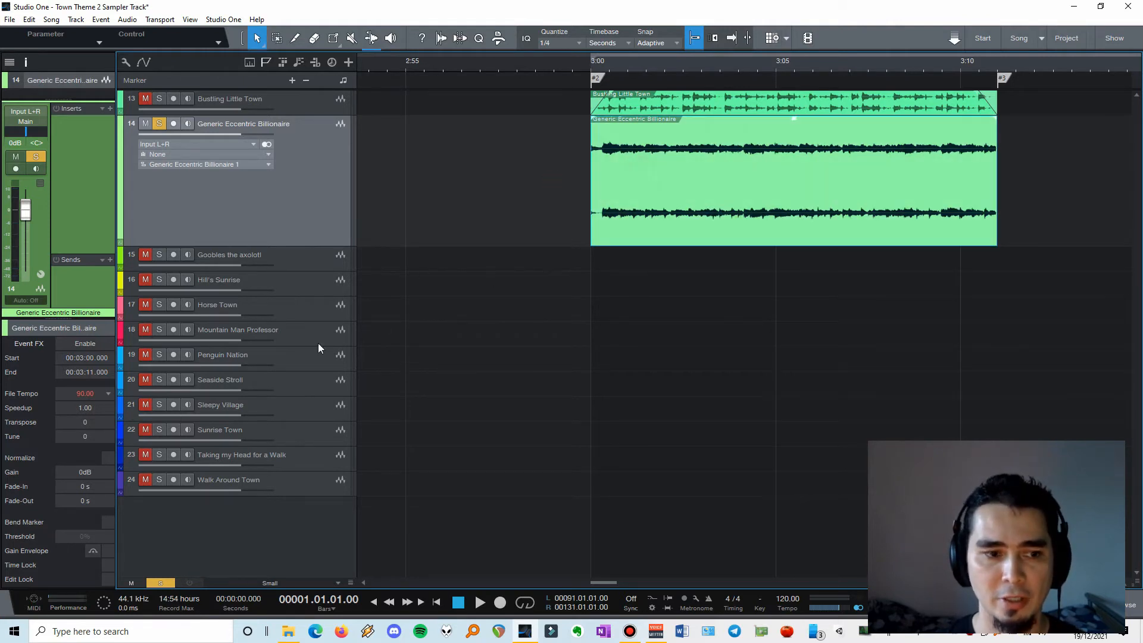
Set the Generic Eccentric Billionaire clip's fade-in to 500 ms and its fade-out to 5 s.
key(BackSpace)
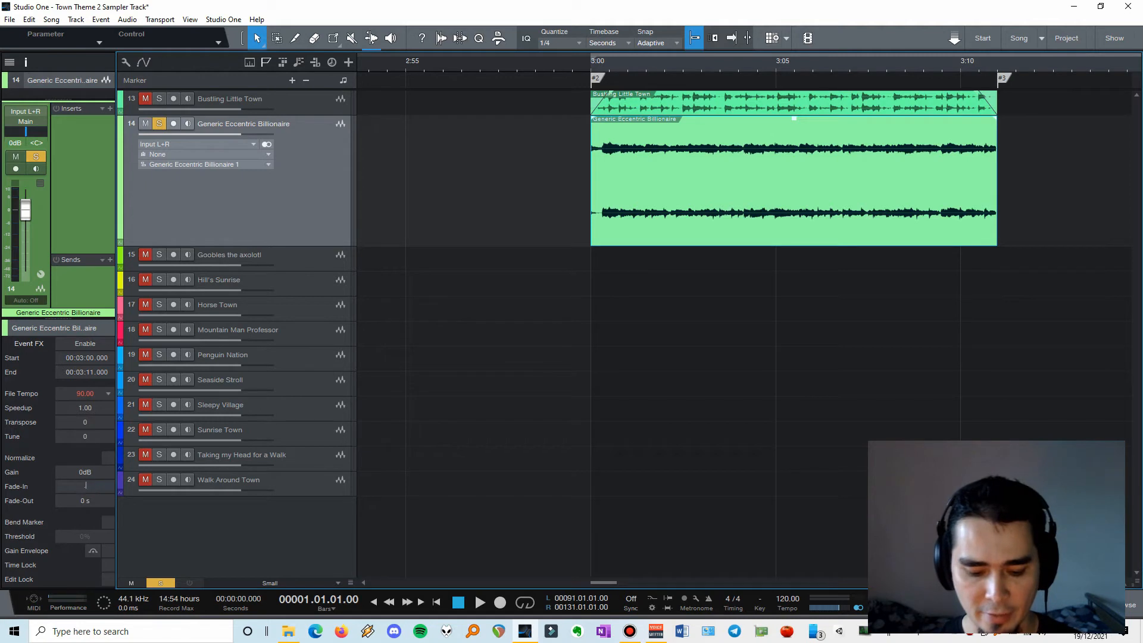
text(500)
key(Return)
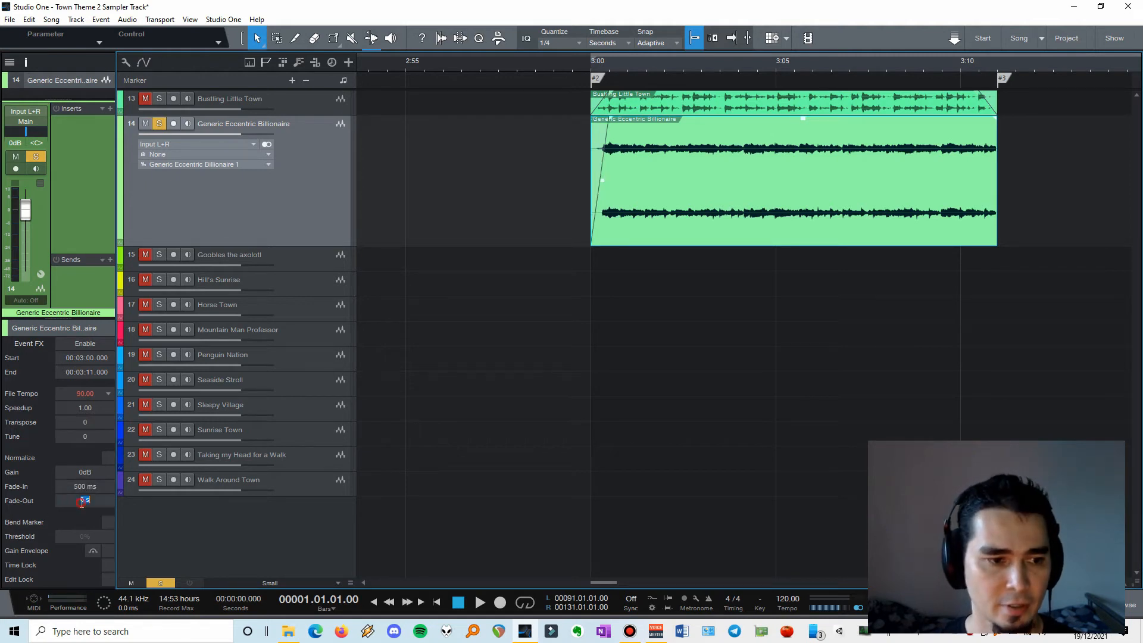
text(5)
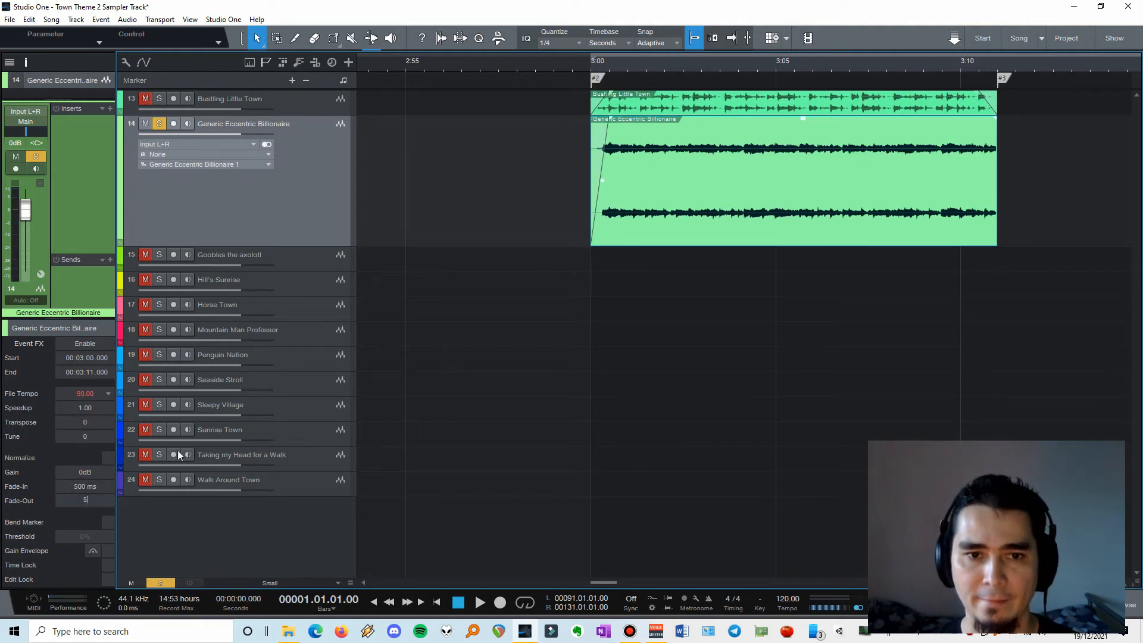
Audition the Generic Eccentric Billionaire clip from just before 3:00, enlarge its track, and slip the audio inside the clip slightly later.
click(582, 66)
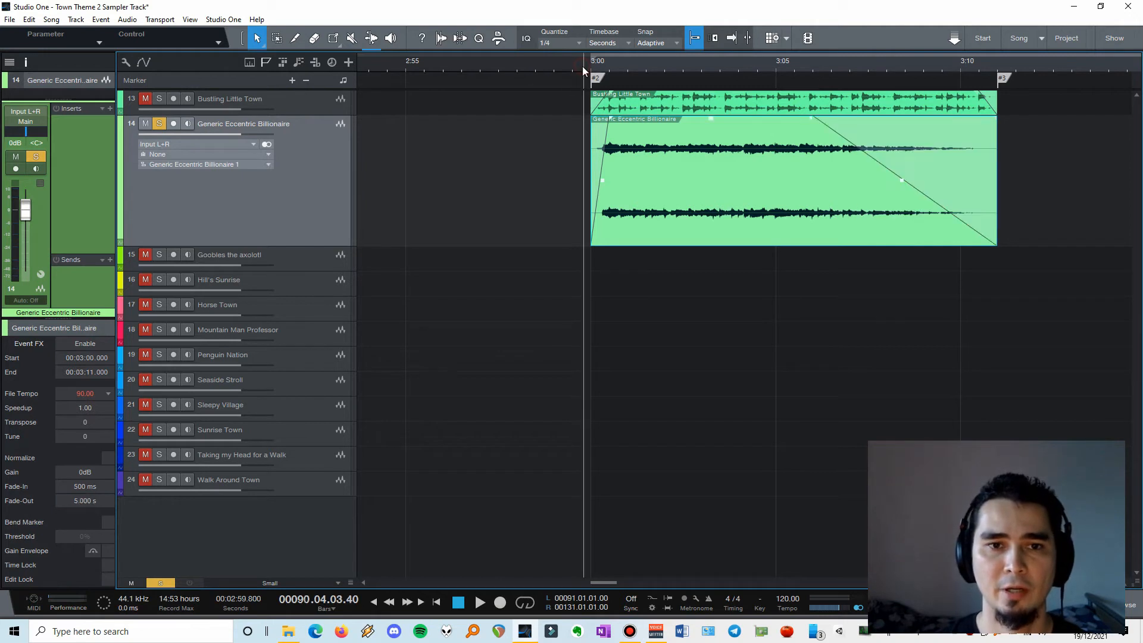
key(space)
key(space)
drag(285, 245, 285, 268)
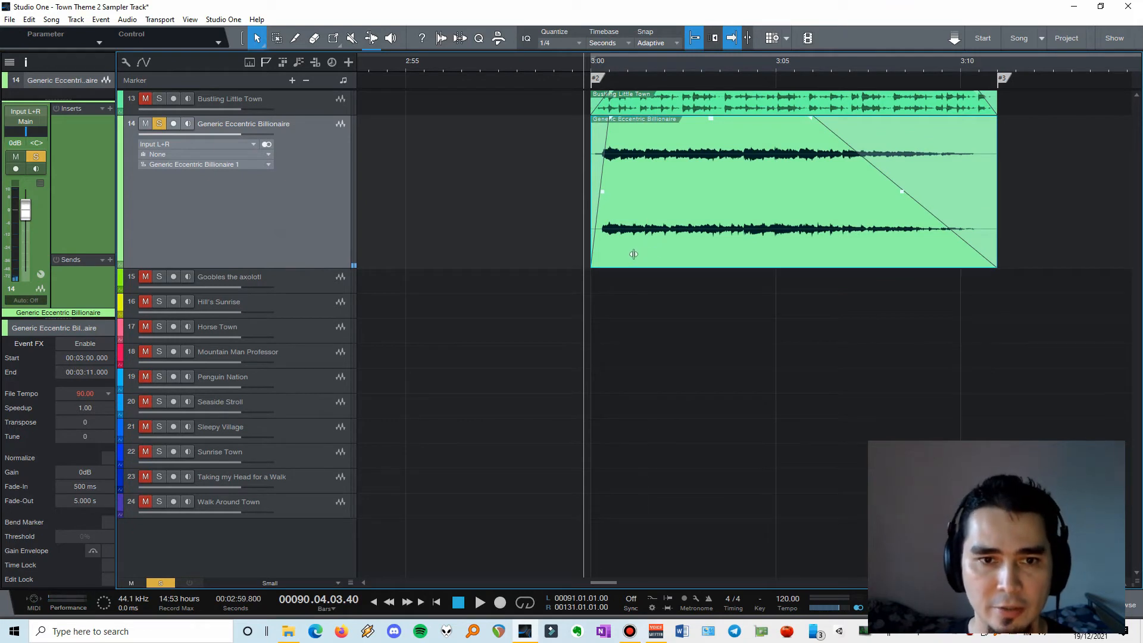
drag(633, 251, 637, 254)
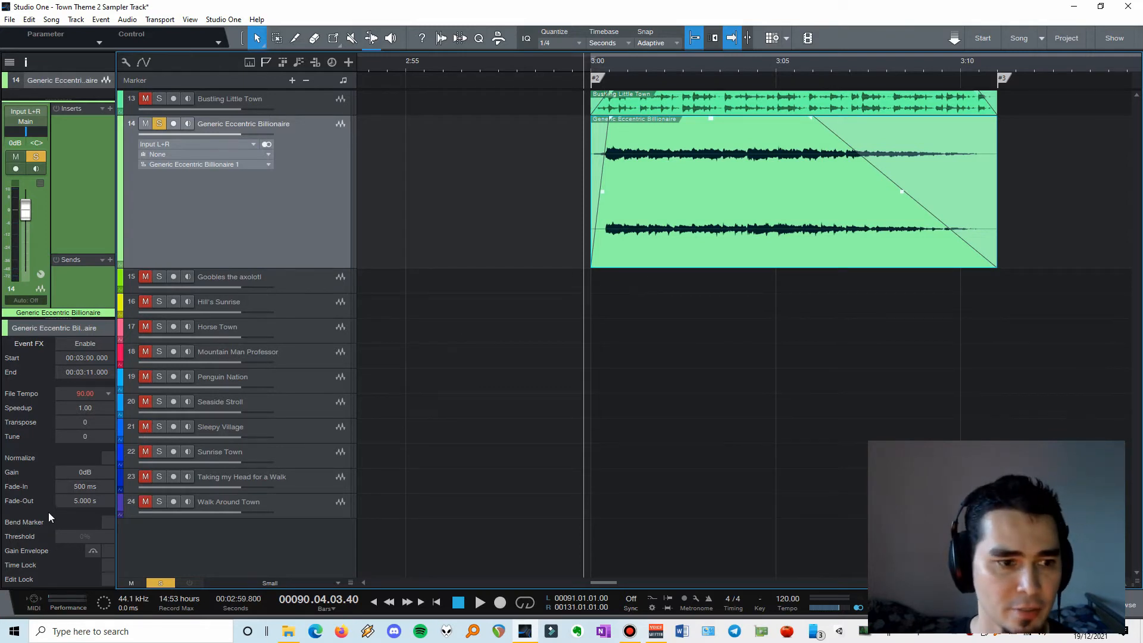
Set the Generic Eccentric Billionaire clip's fade-out to 500 ms and play the clip through to check both fades.
click(88, 501)
text(500)
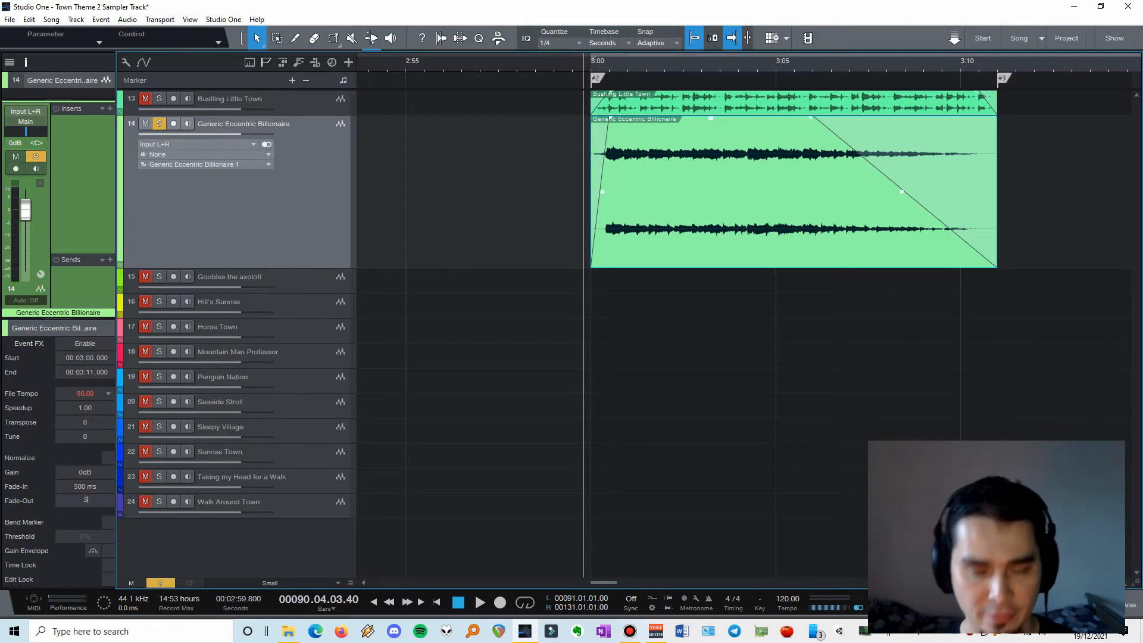
key(Return)
key(space)
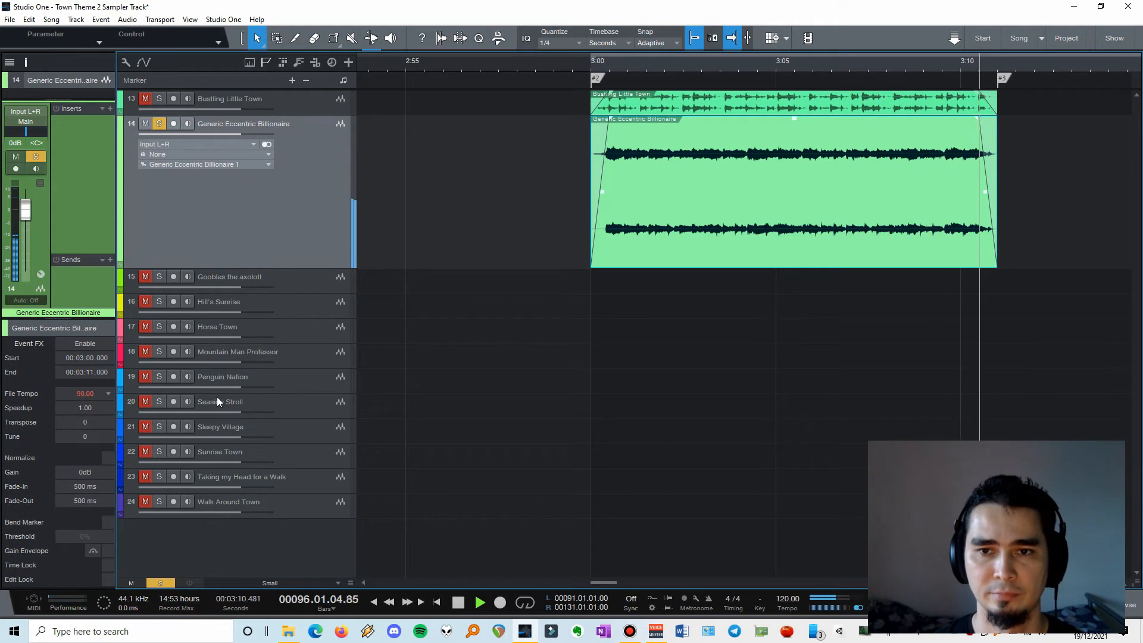
key(space)
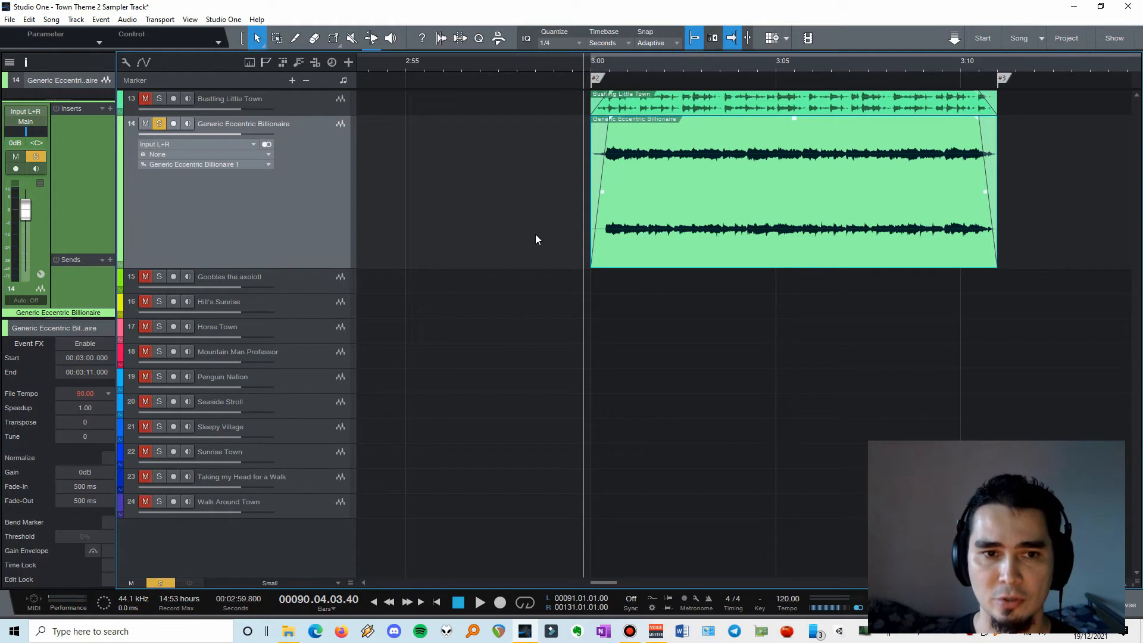
Show the track list and use it to hide tracks 13 to 17 briefly and bring them back.
click(298, 101)
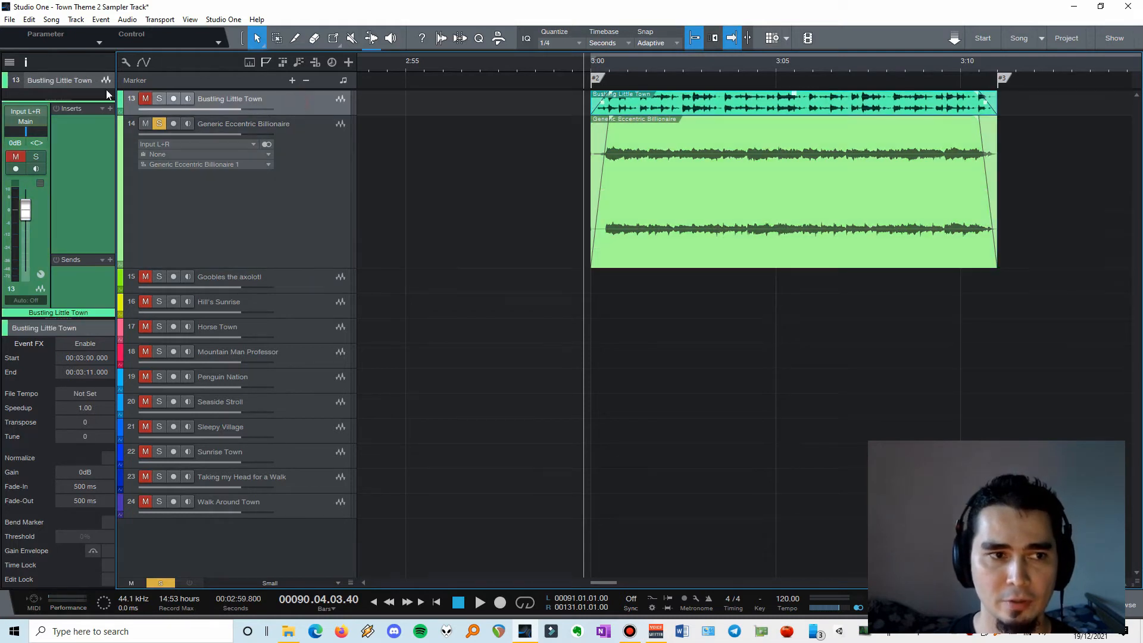
click(9, 63)
drag(28, 252, 28, 302)
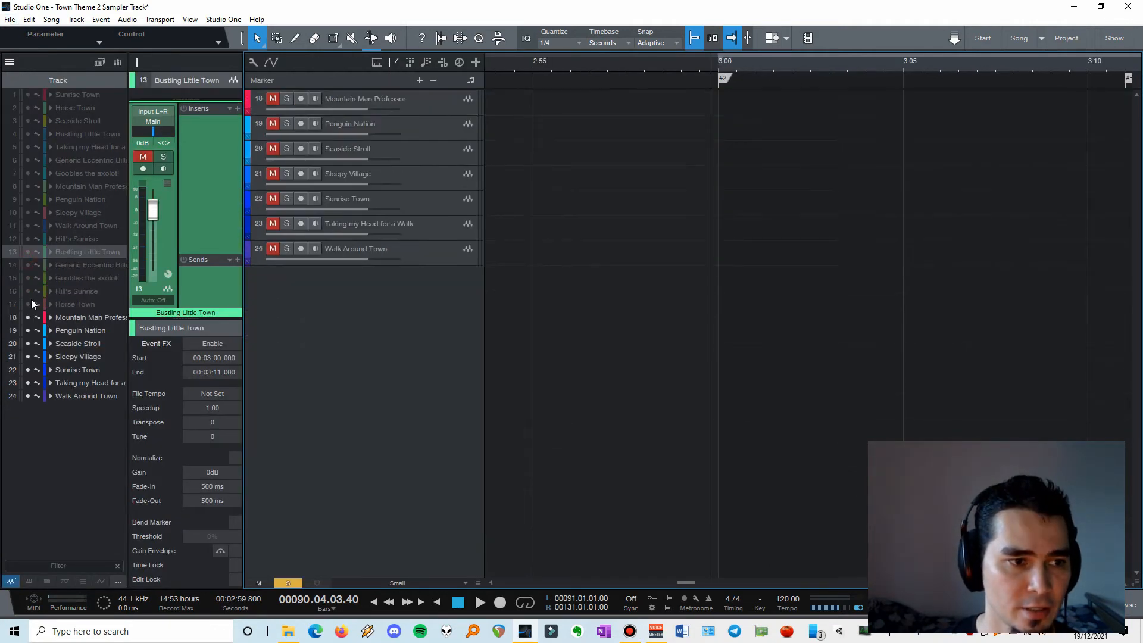
drag(28, 252, 28, 303)
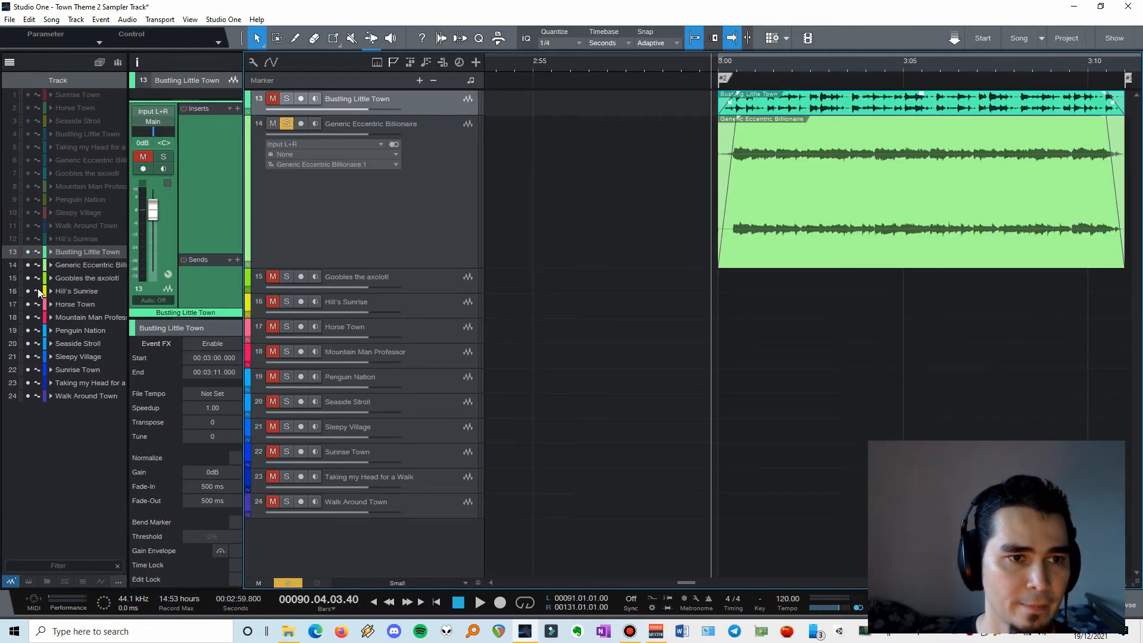
Clear the Generic Eccentric Billionaire solo, mute tracks 13 to 24, and hide them in favour of tracks 1 to 12.
click(286, 123)
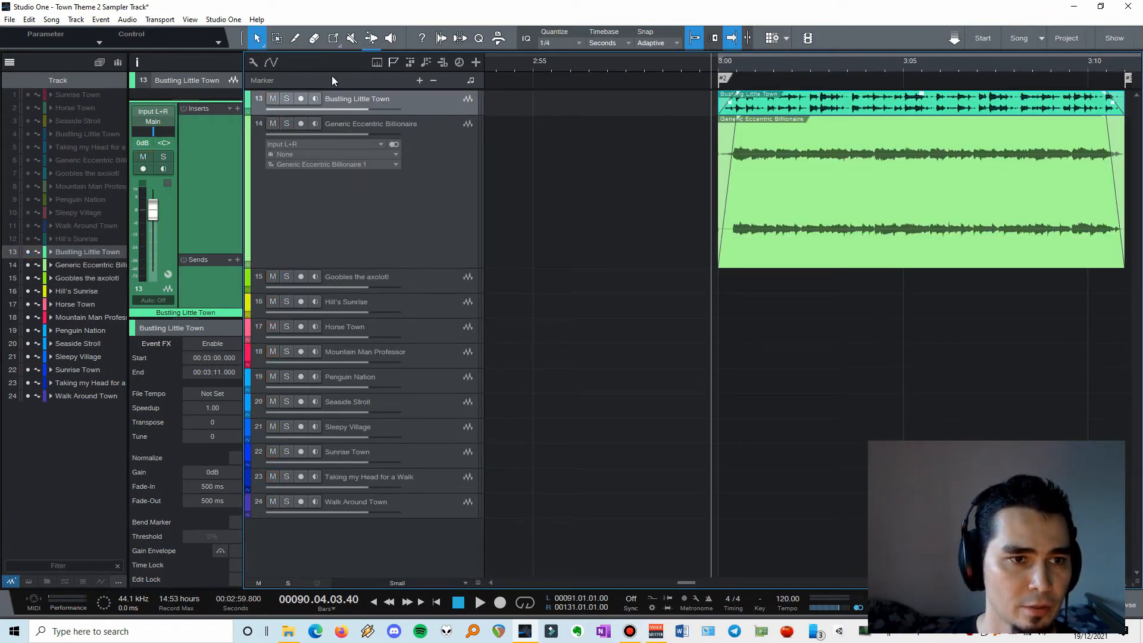
drag(272, 99, 284, 486)
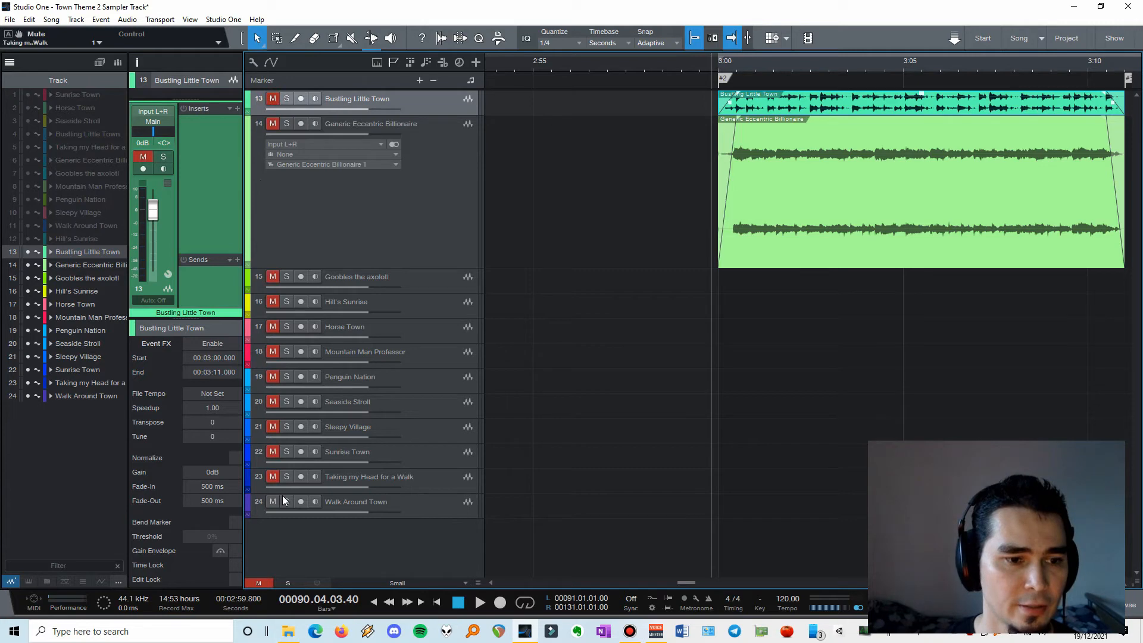
drag(29, 252, 31, 401)
drag(27, 238, 41, 112)
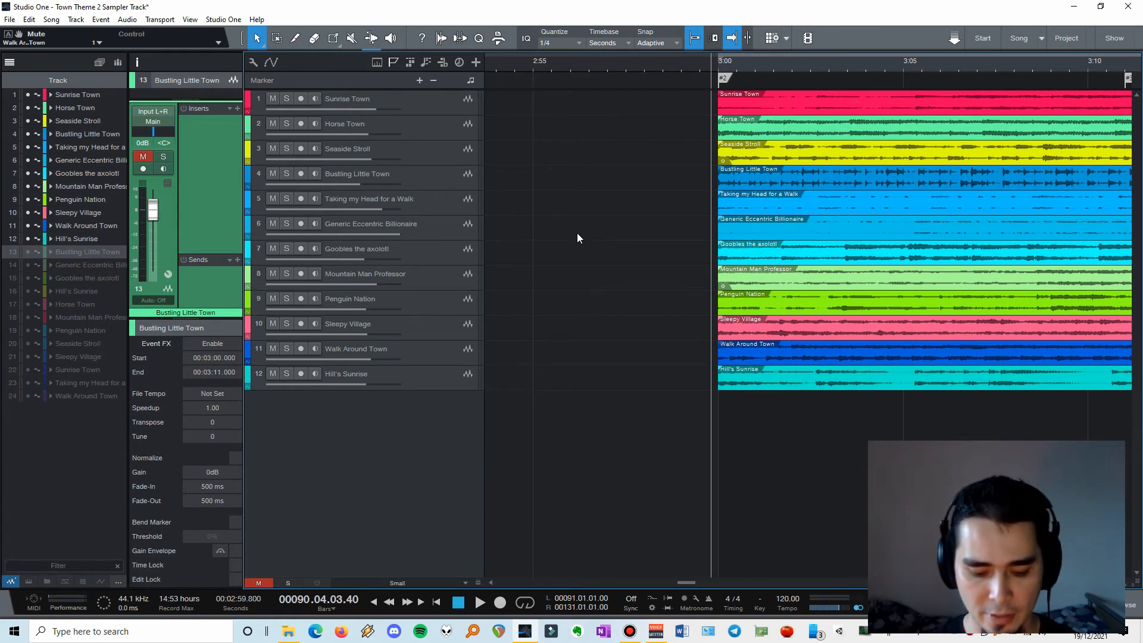
Close the track list, play the assembled sampler from the beginning, and inspect how the song excerpts follow one another.
key(comma)
scroll(556, 226, down, 5)
scroll(556, 226, down, 2)
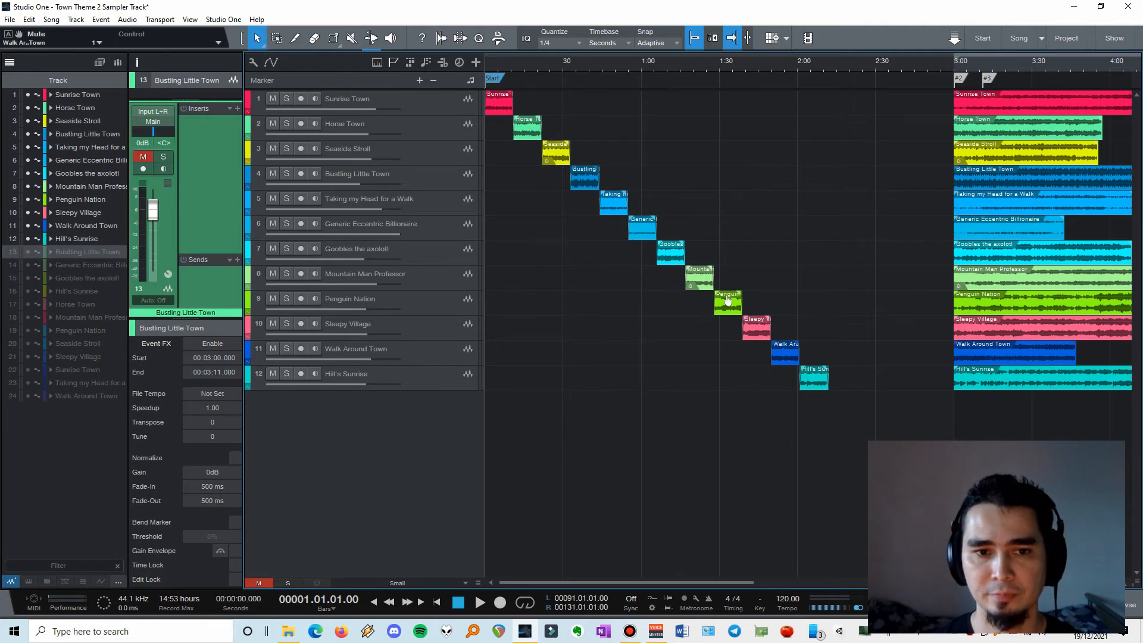
click(9, 62)
key(space)
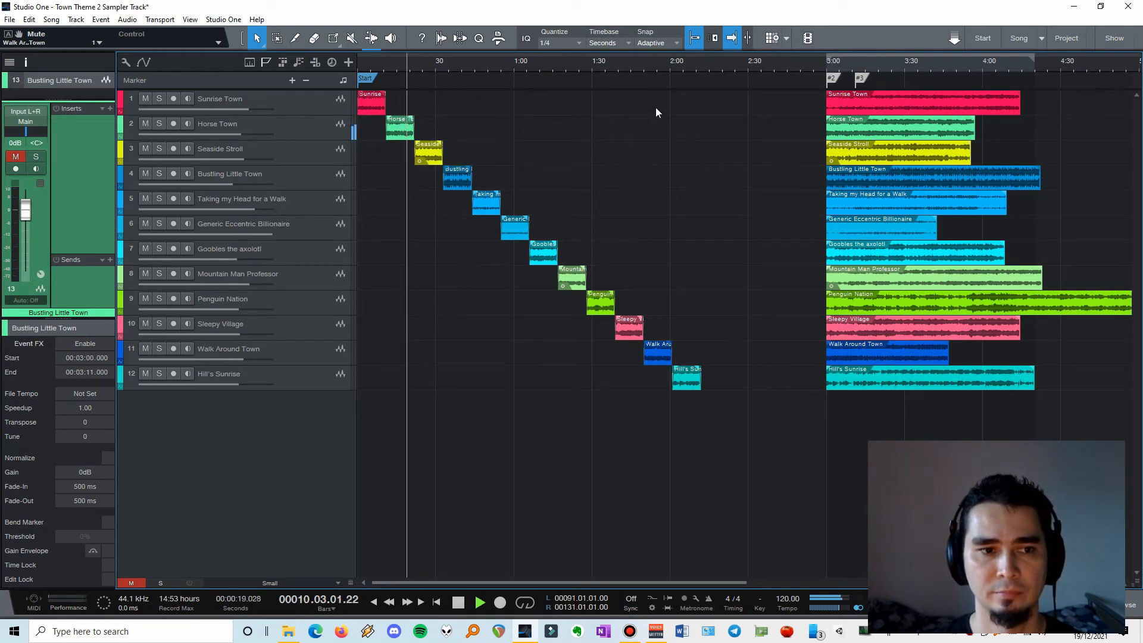
key(space)
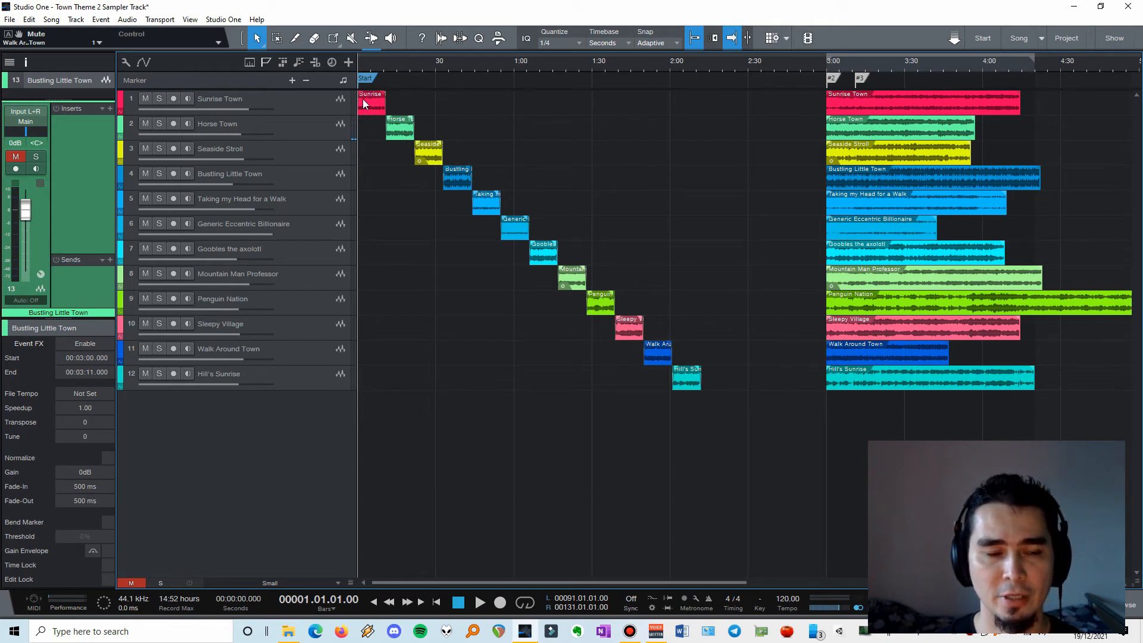
scroll(397, 141, up, 5)
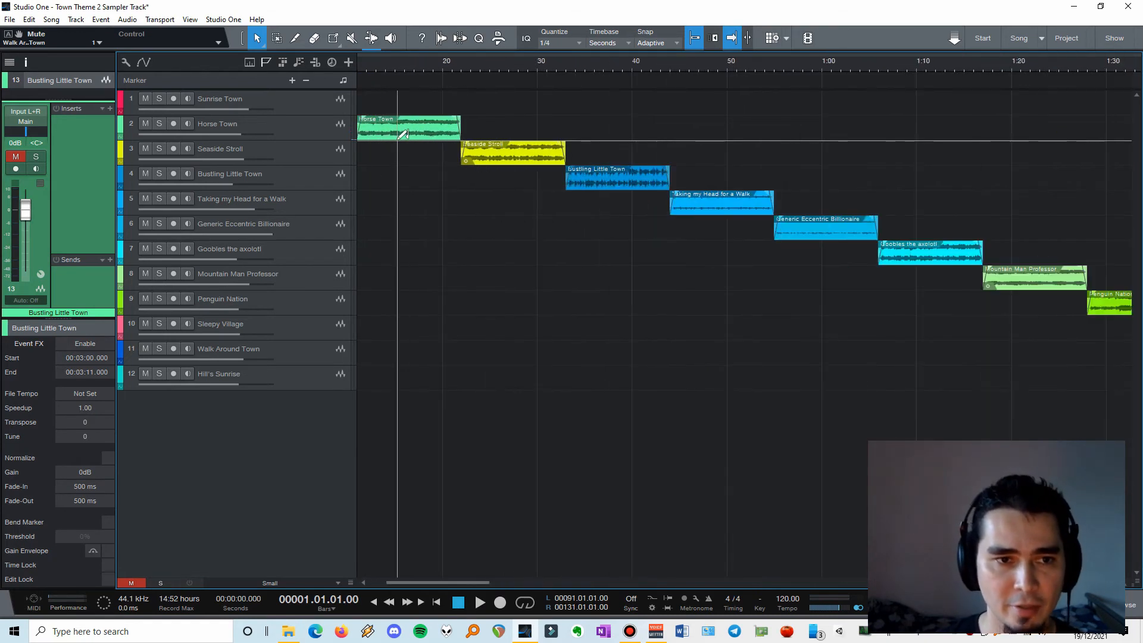
scroll(398, 138, up, 3)
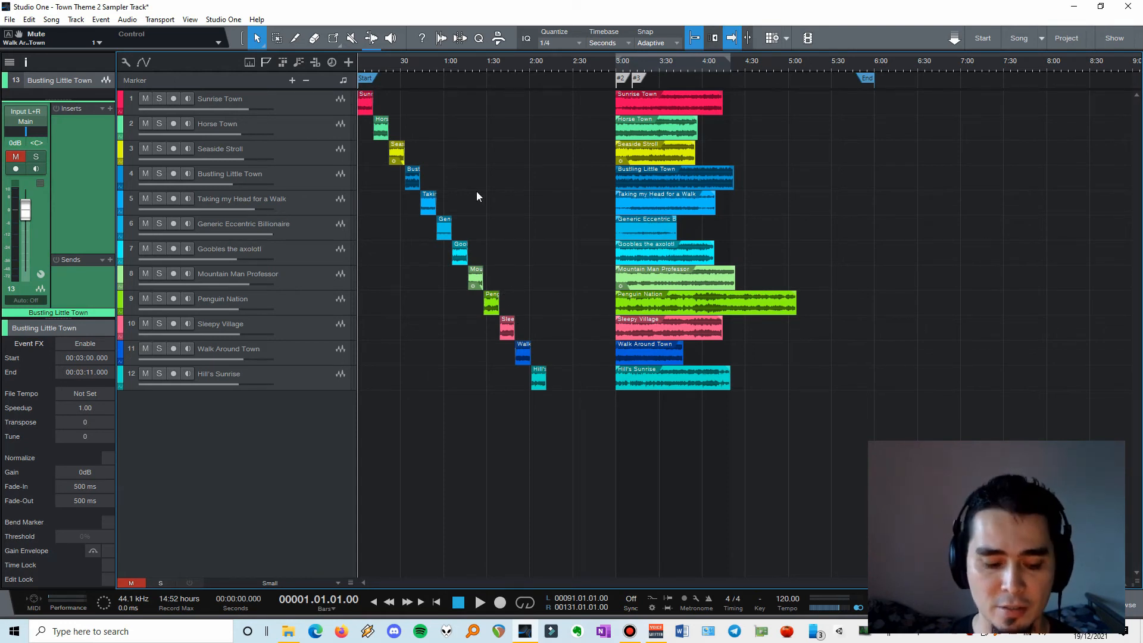
Show the mixer, open the LEVELS meter on the main output, and measure the peak level of the Sunrise Town excerpt.
key(F3)
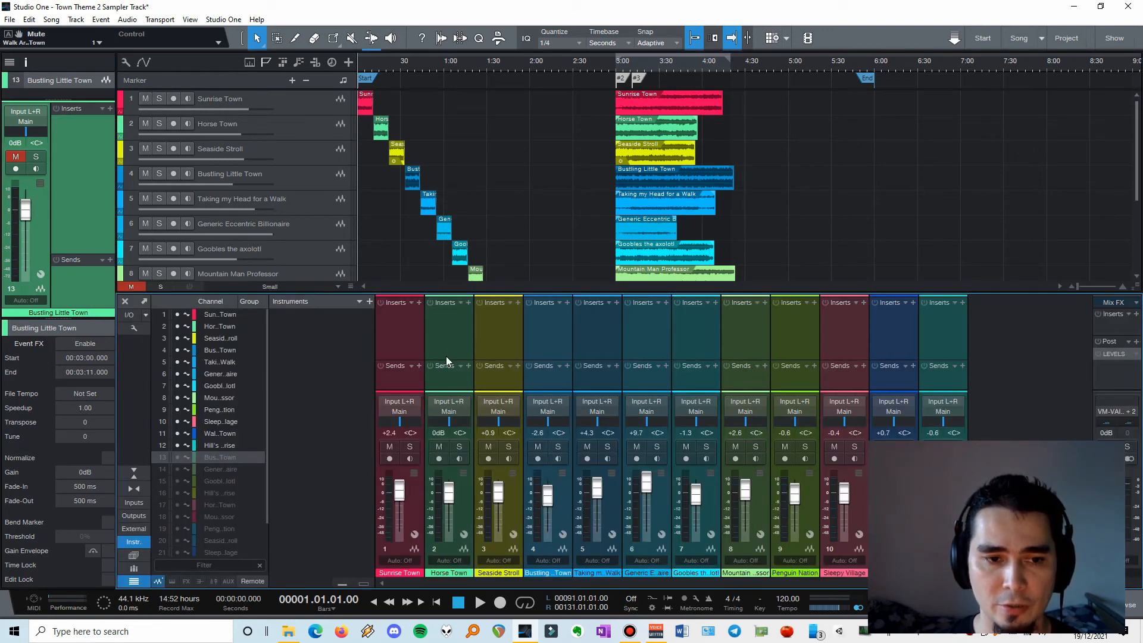
click(415, 496)
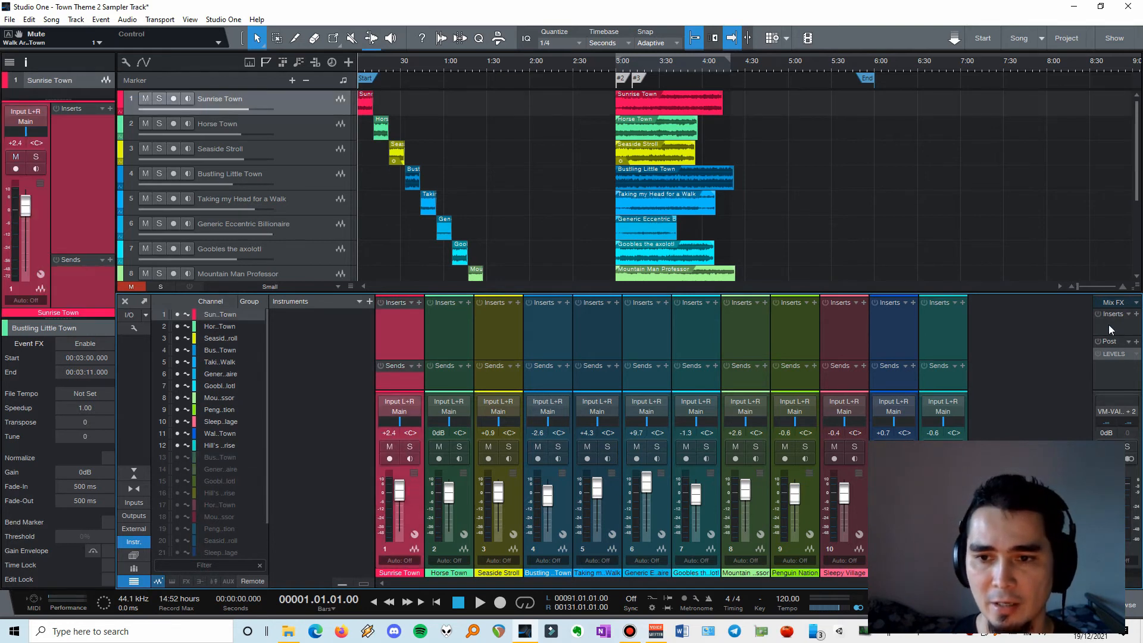
click(1109, 355)
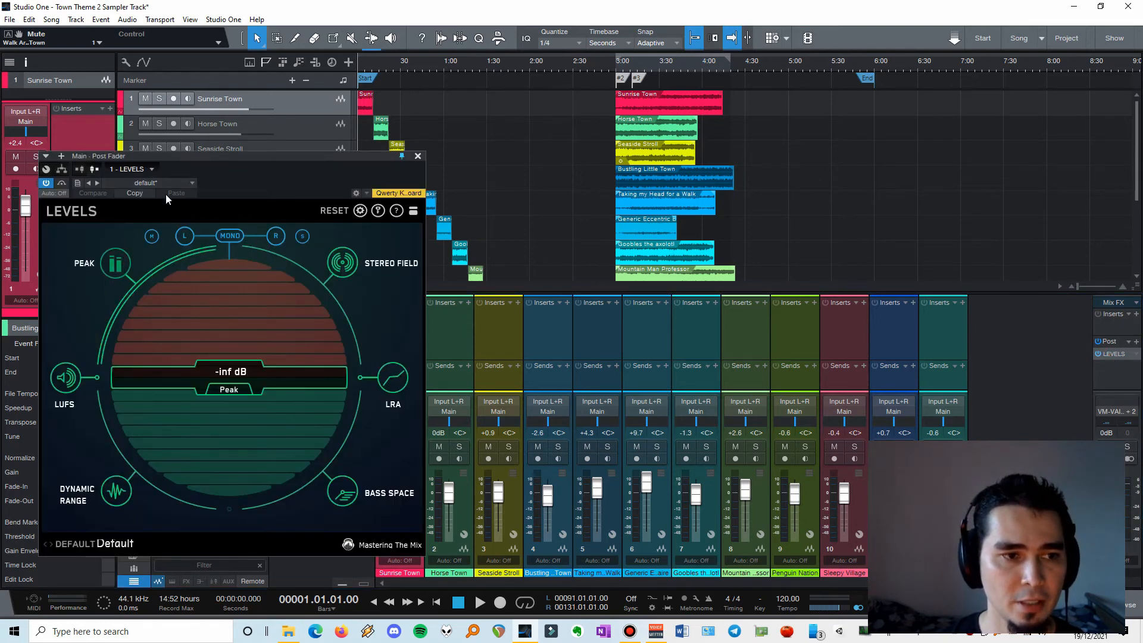
drag(181, 158, 746, 129)
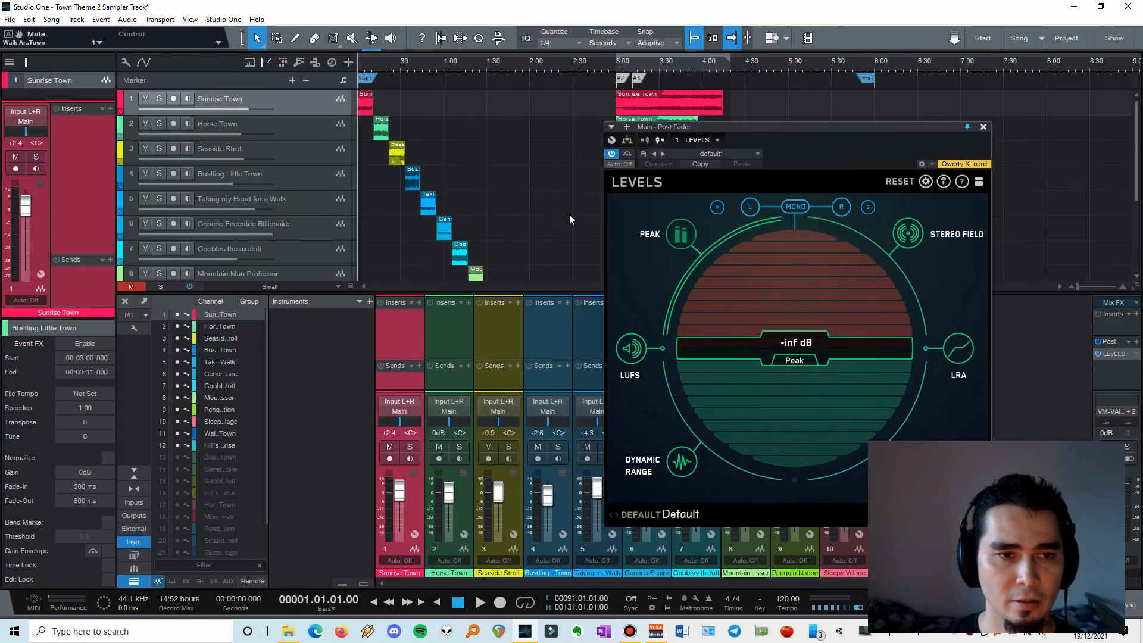
key(space)
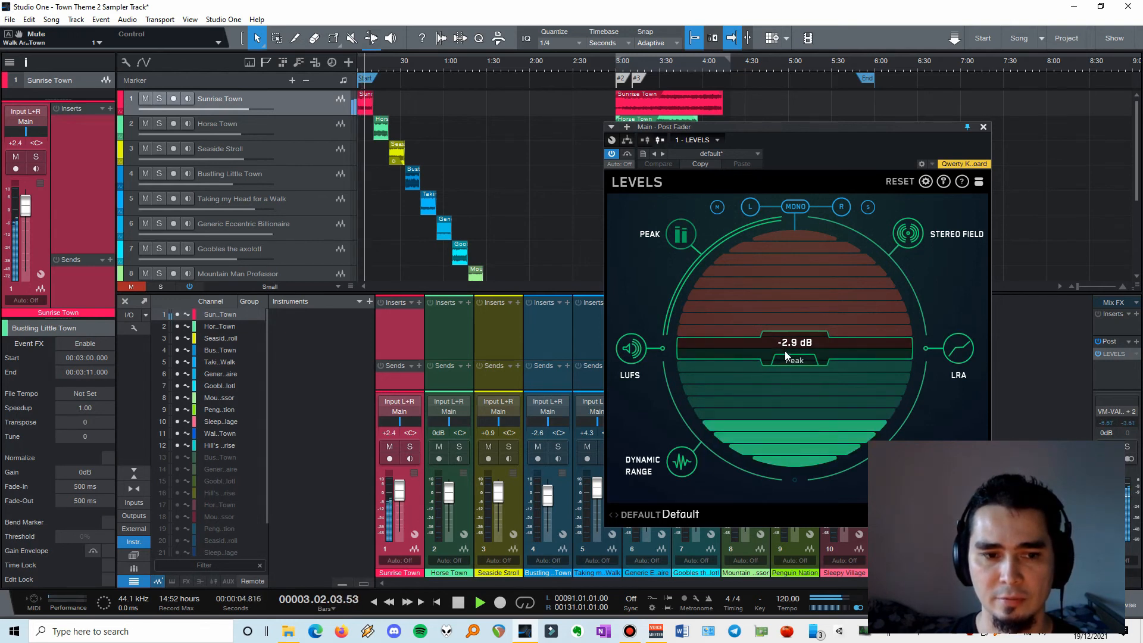
key(space)
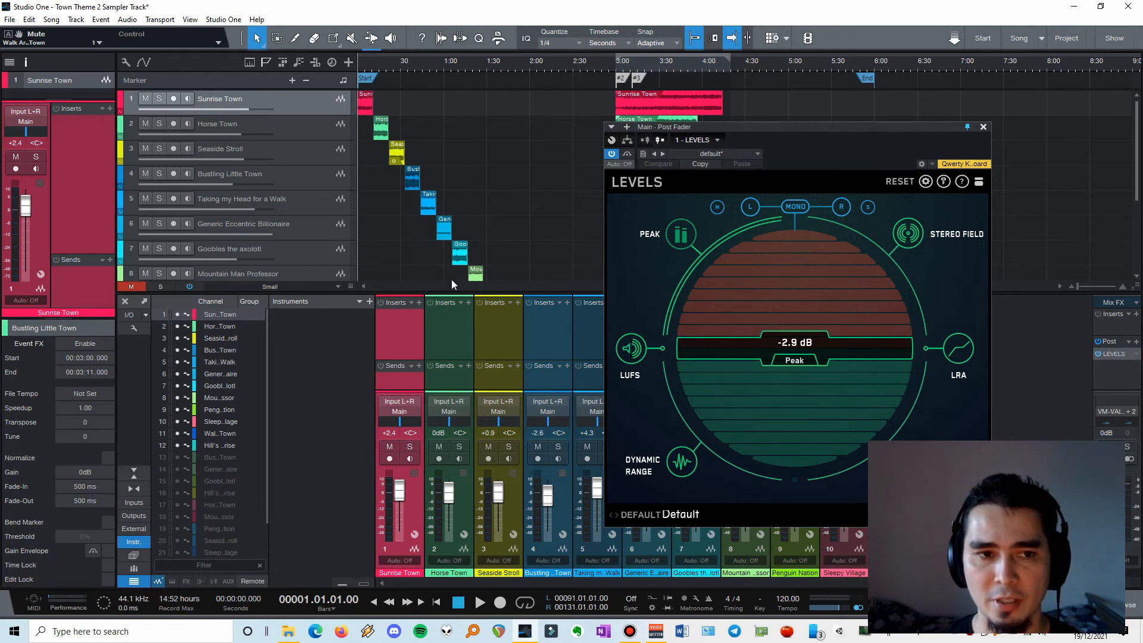
Play from 0:10 into the Horse Town excerpt to compare its peak level, and close the LEVELS meter and the mixer.
click(374, 63)
key(space)
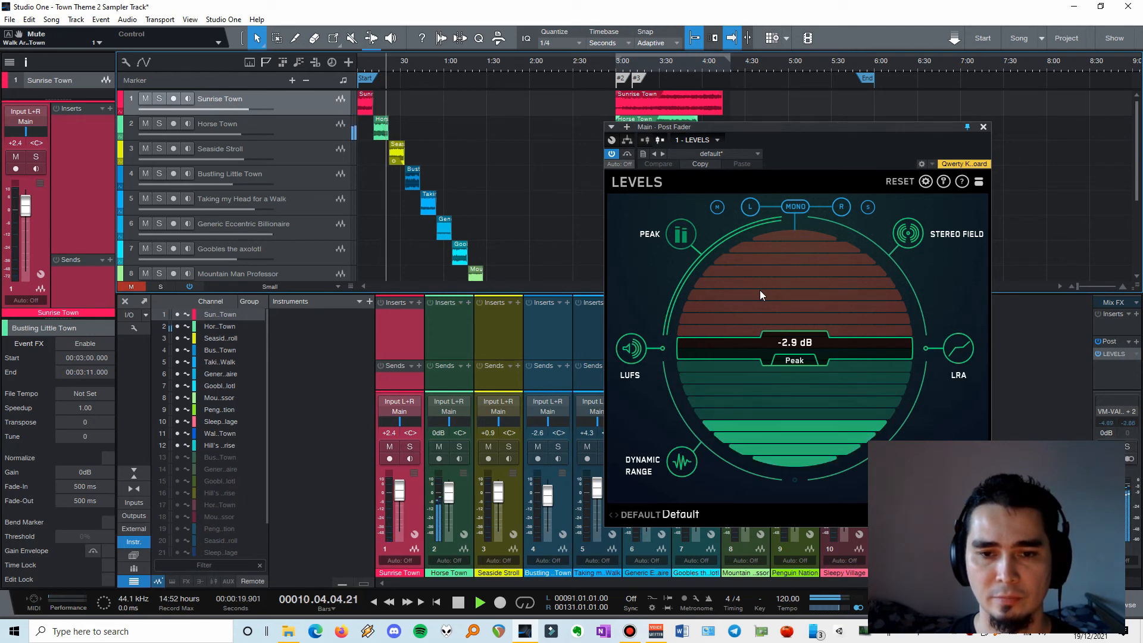
key(space)
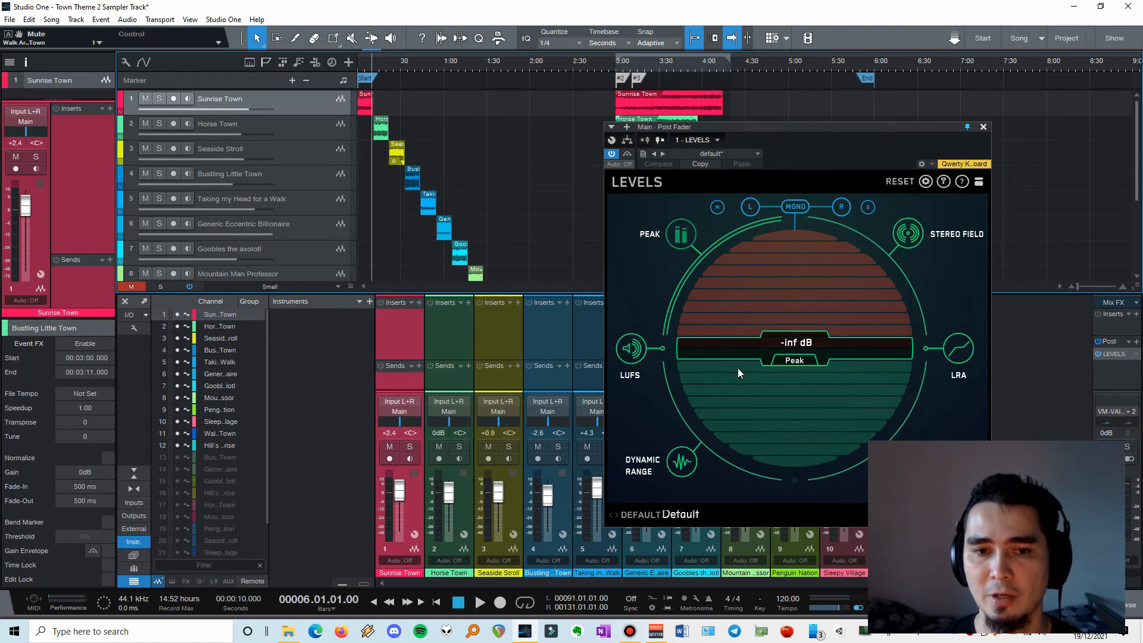
drag(773, 127, 815, 14)
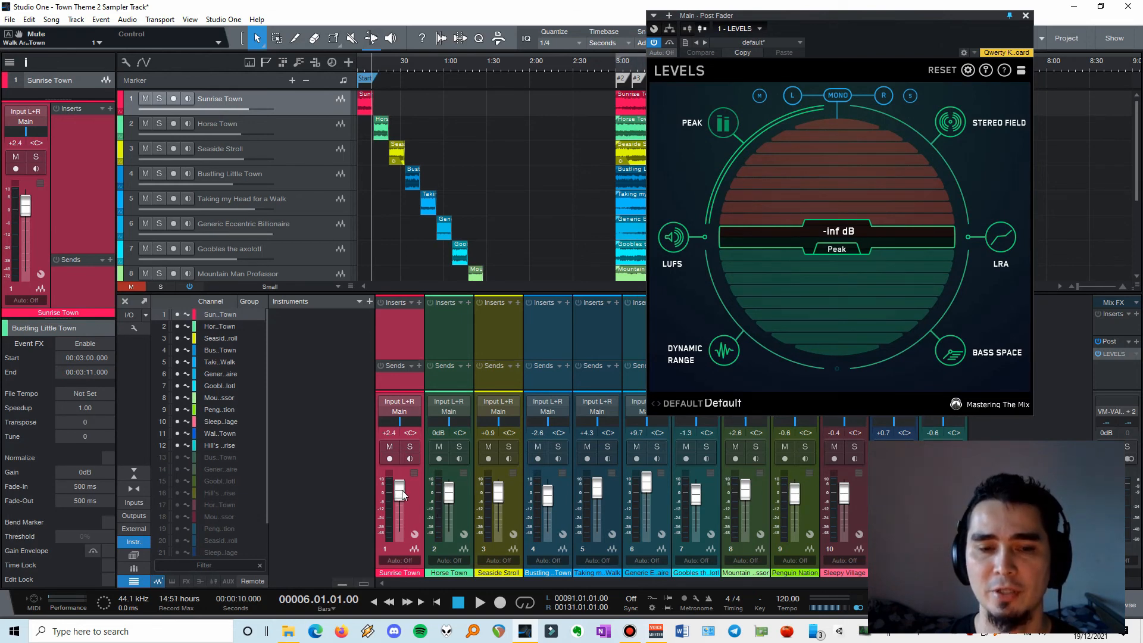
click(1024, 17)
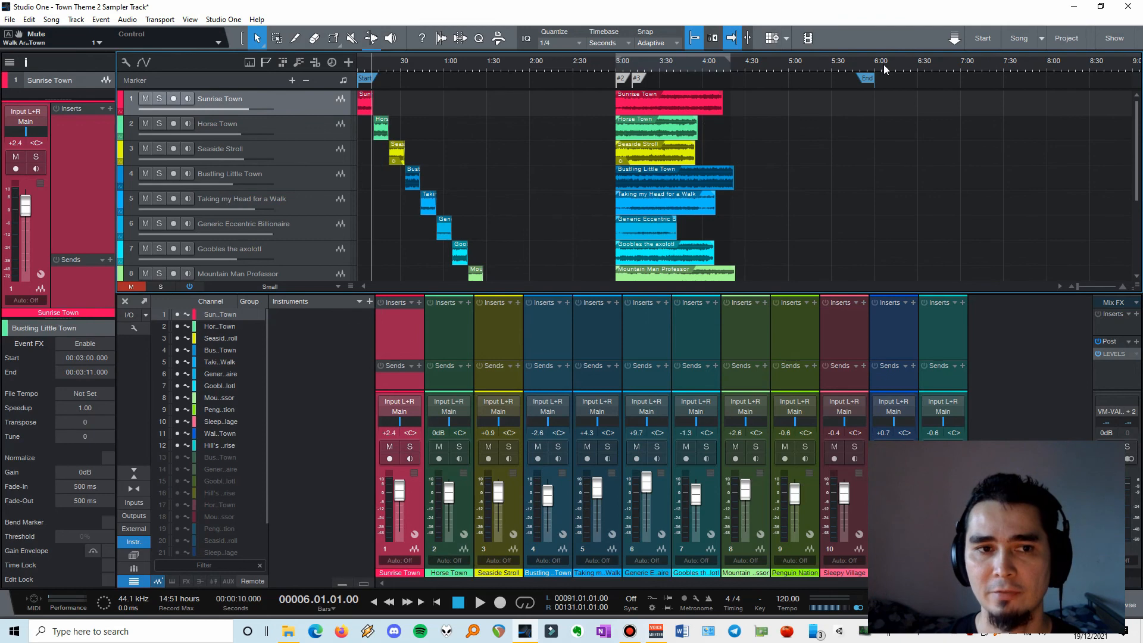
scroll(432, 105, down, 3)
scroll(432, 105, up, 3)
key(F3)
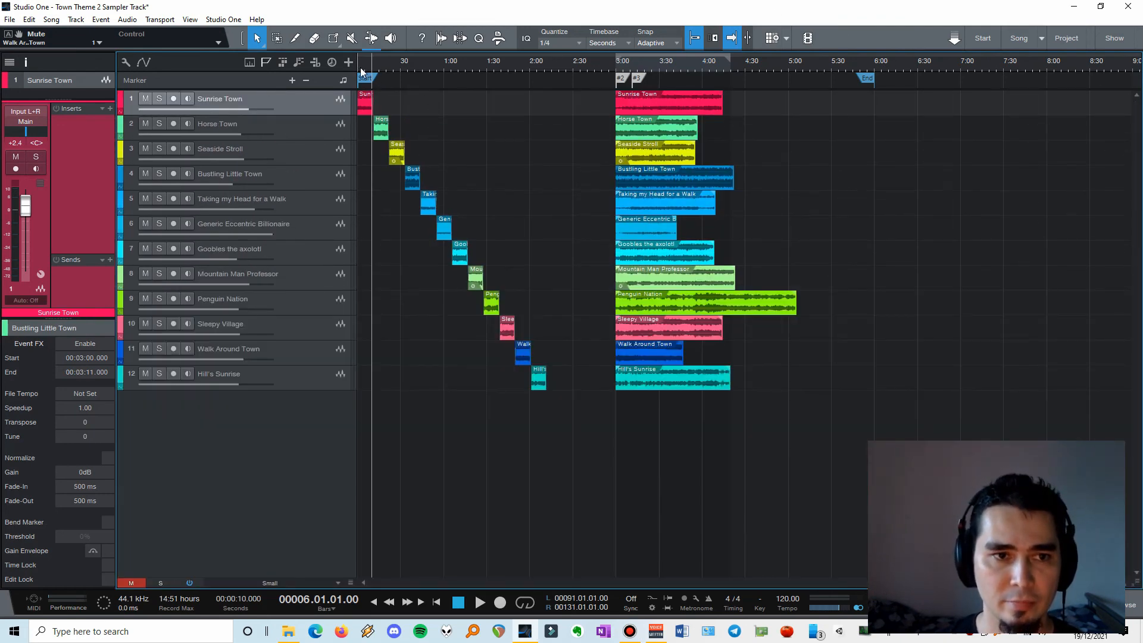
Set the loop range from the start of the Sunrise Town excerpt to the end of the Hill's Sunrise excerpt at 2:12.
ctrl+click(359, 67)
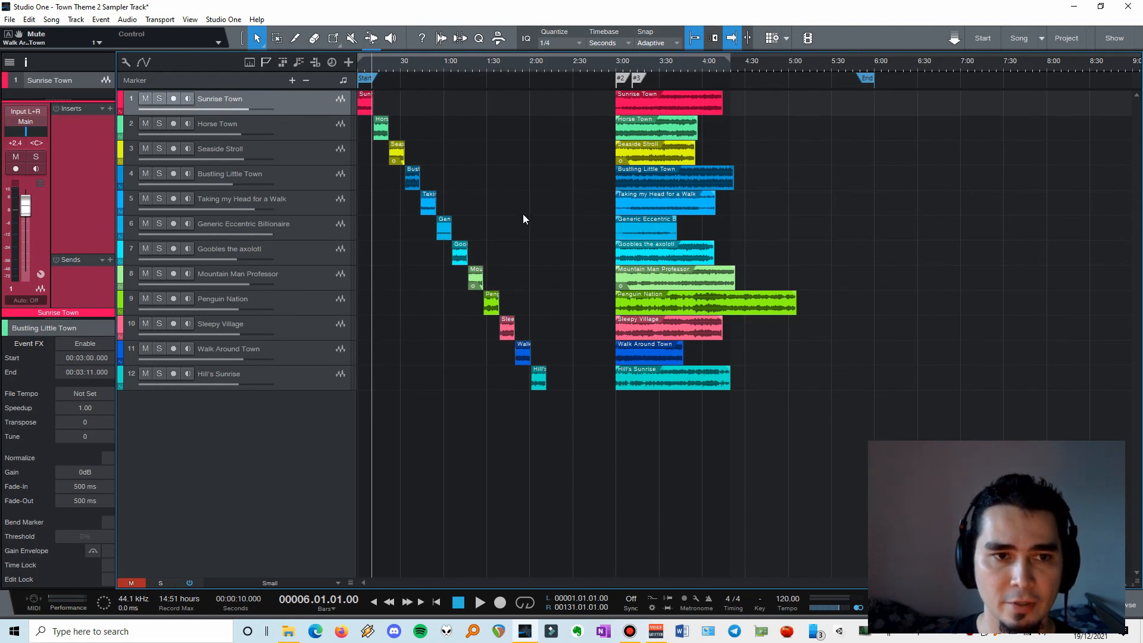
click(543, 384)
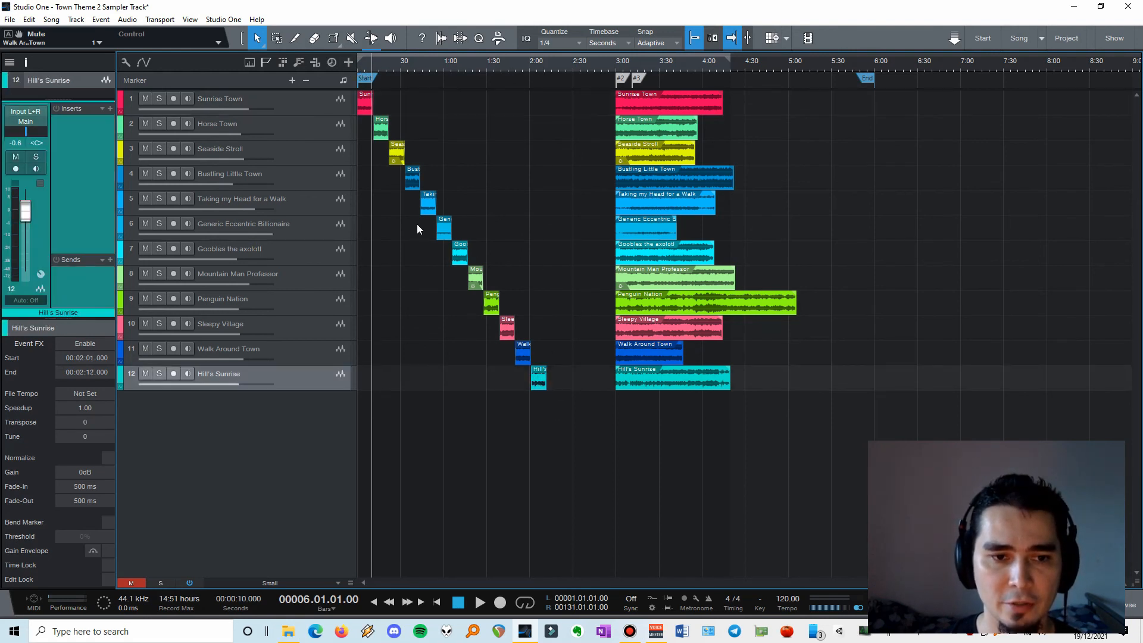
click(366, 105)
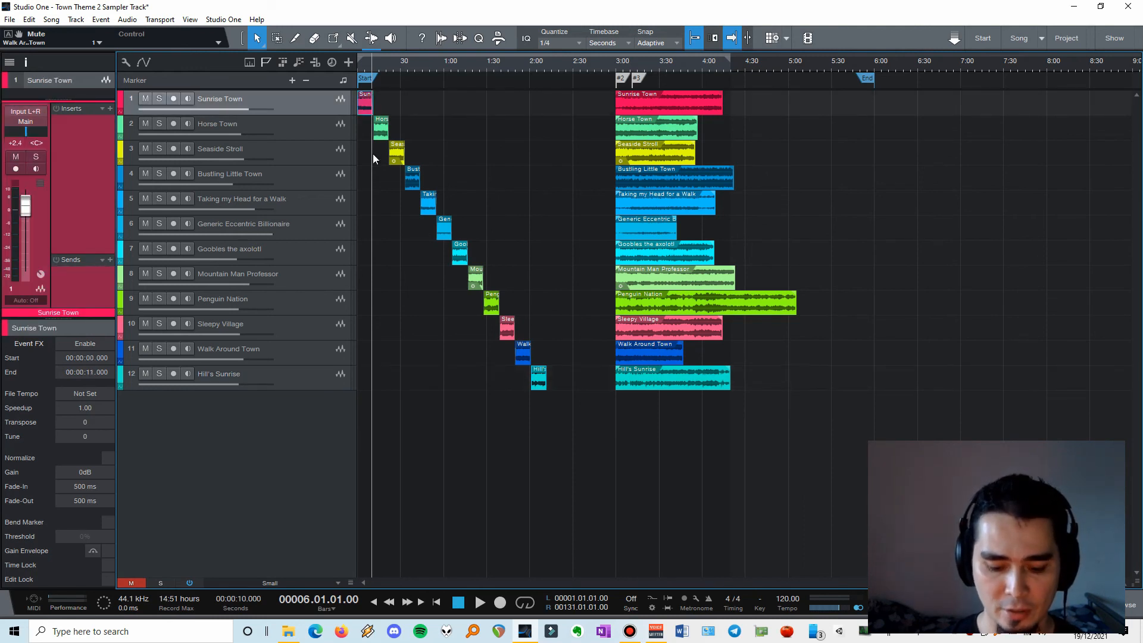
key(p)
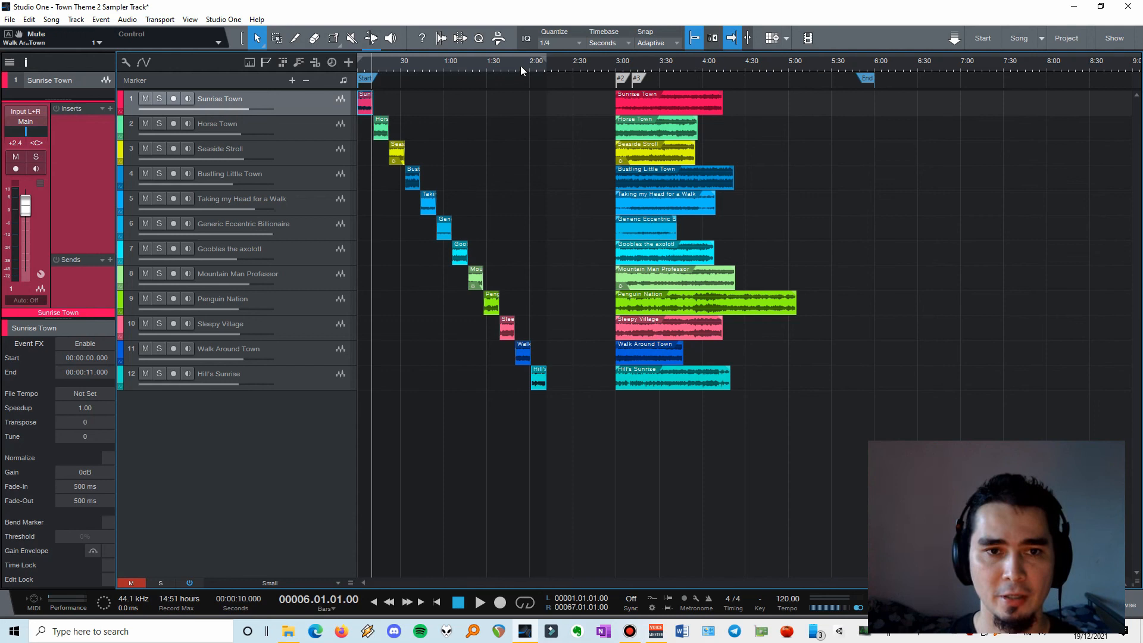